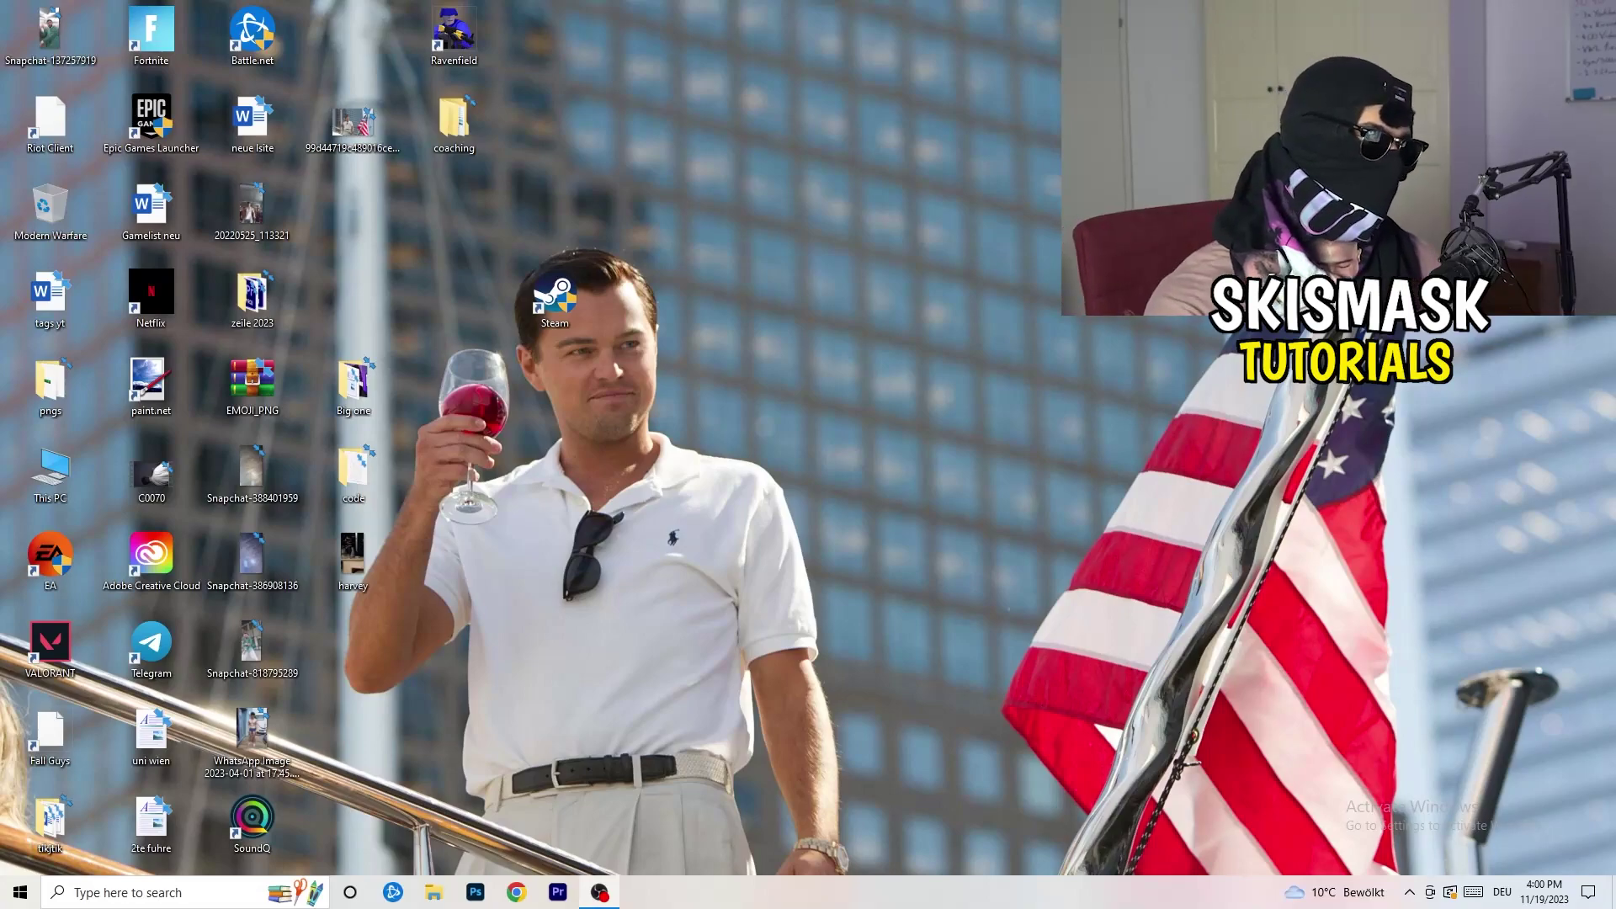
Open Windows Settings' Gaming section and go to its Captures page.
{"action": "left_click", "coordinate": [20, 892]}
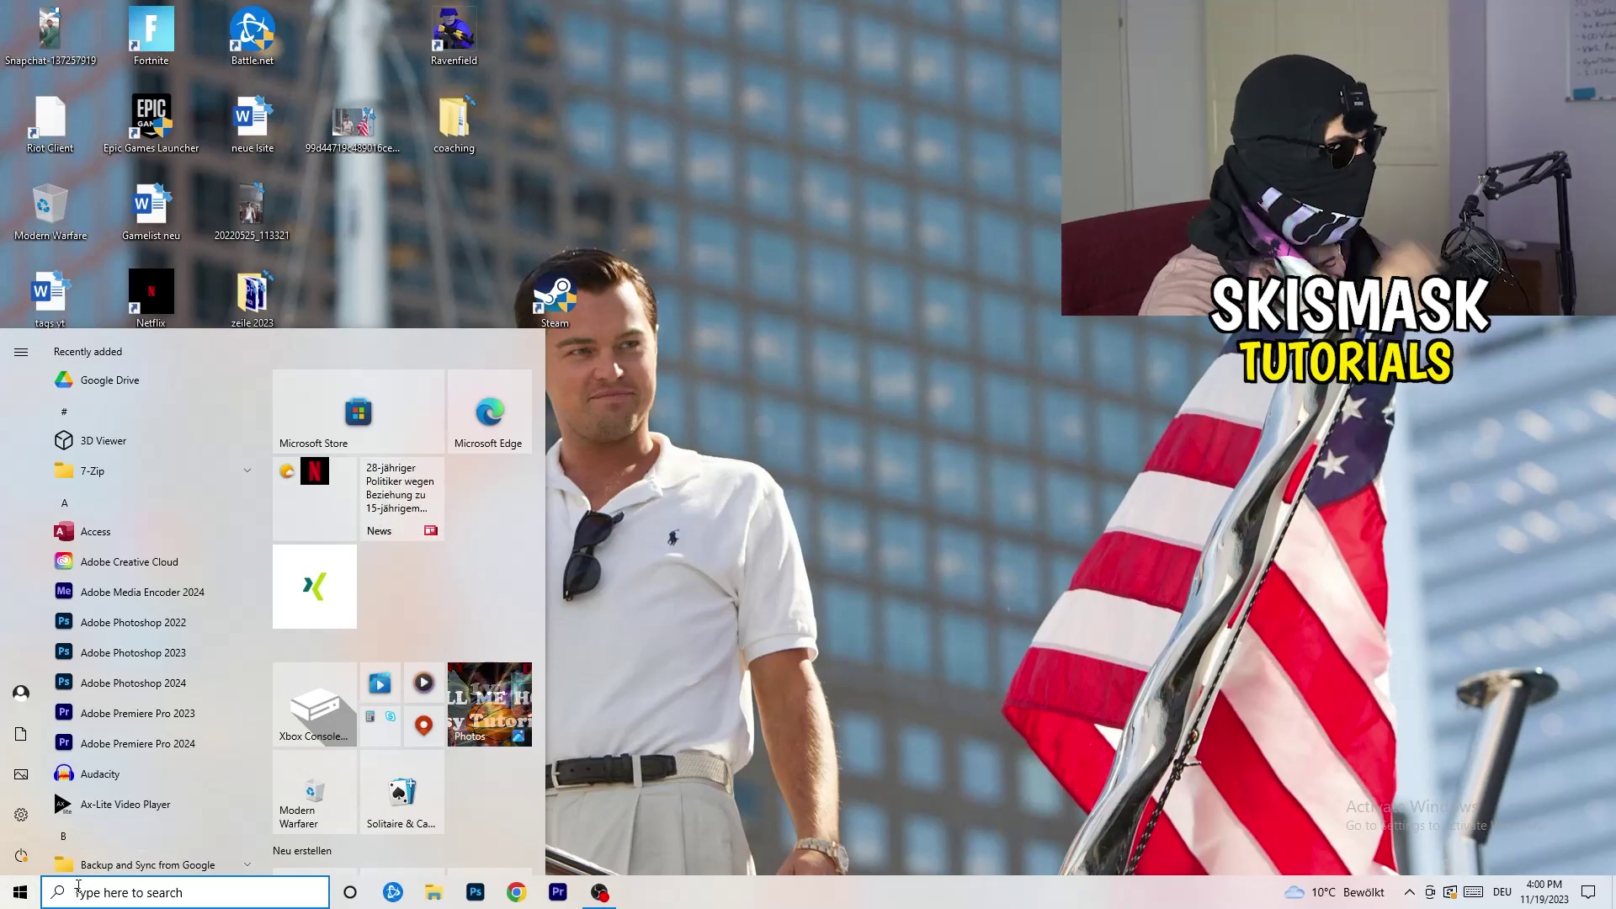
{"action": "left_click", "coordinate": [21, 814]}
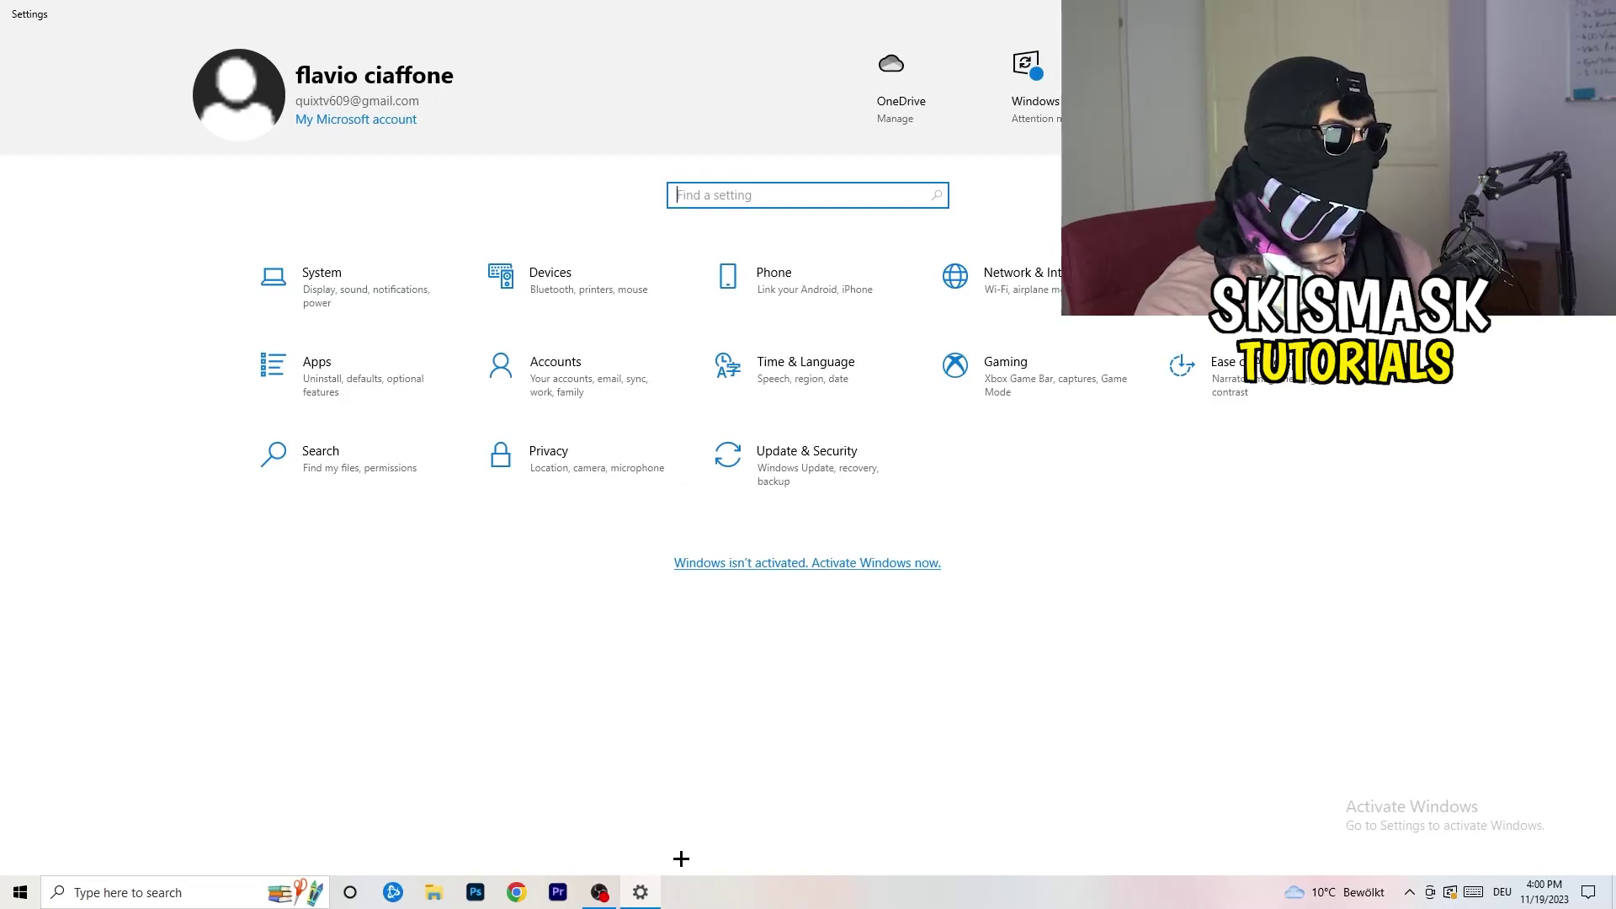
{"action": "left_click", "coordinate": [1035, 404]}
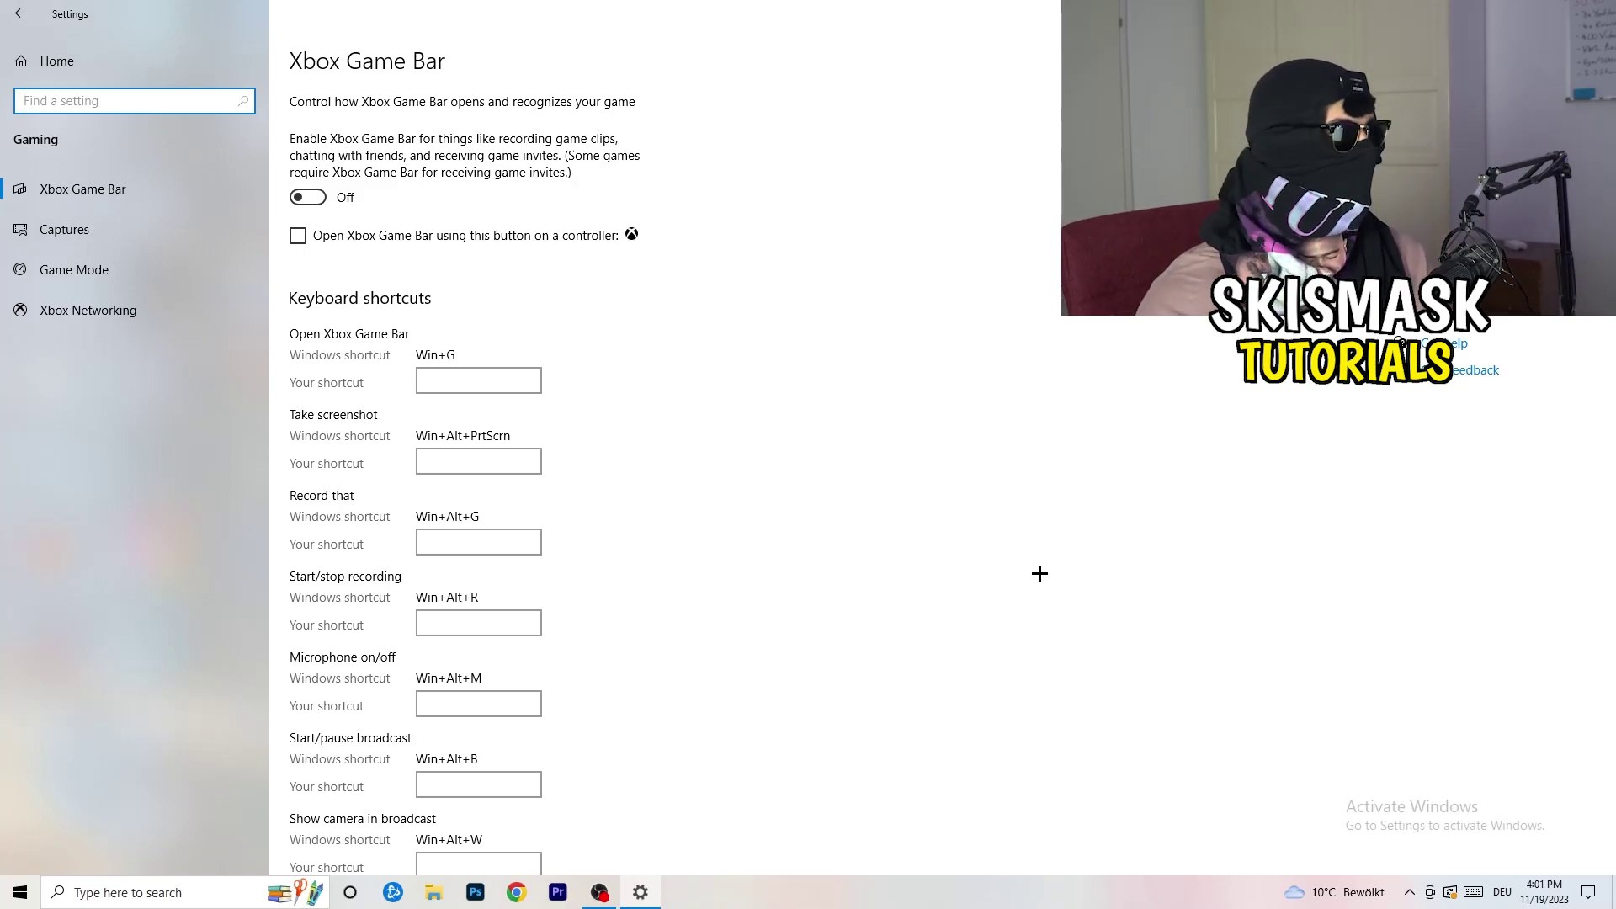
{"action": "left_click", "coordinate": [134, 234]}
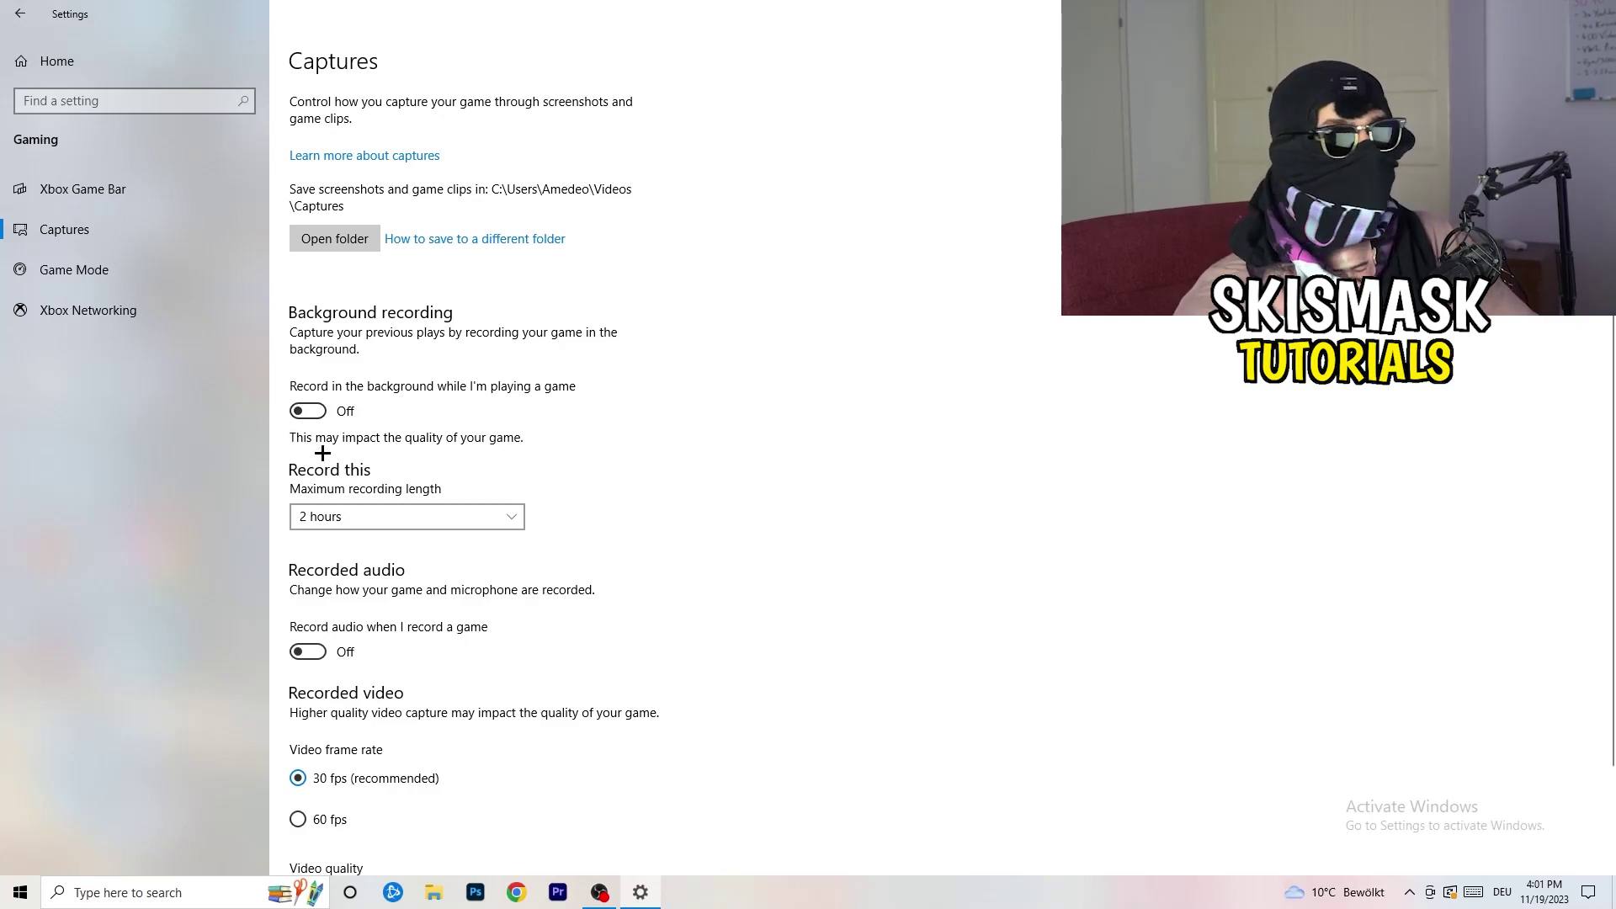
Keep the maximum recording length at 2 hours, then go to the Game Mode page.
{"action": "left_click", "coordinate": [390, 528]}
{"action": "left_click", "coordinate": [671, 454]}
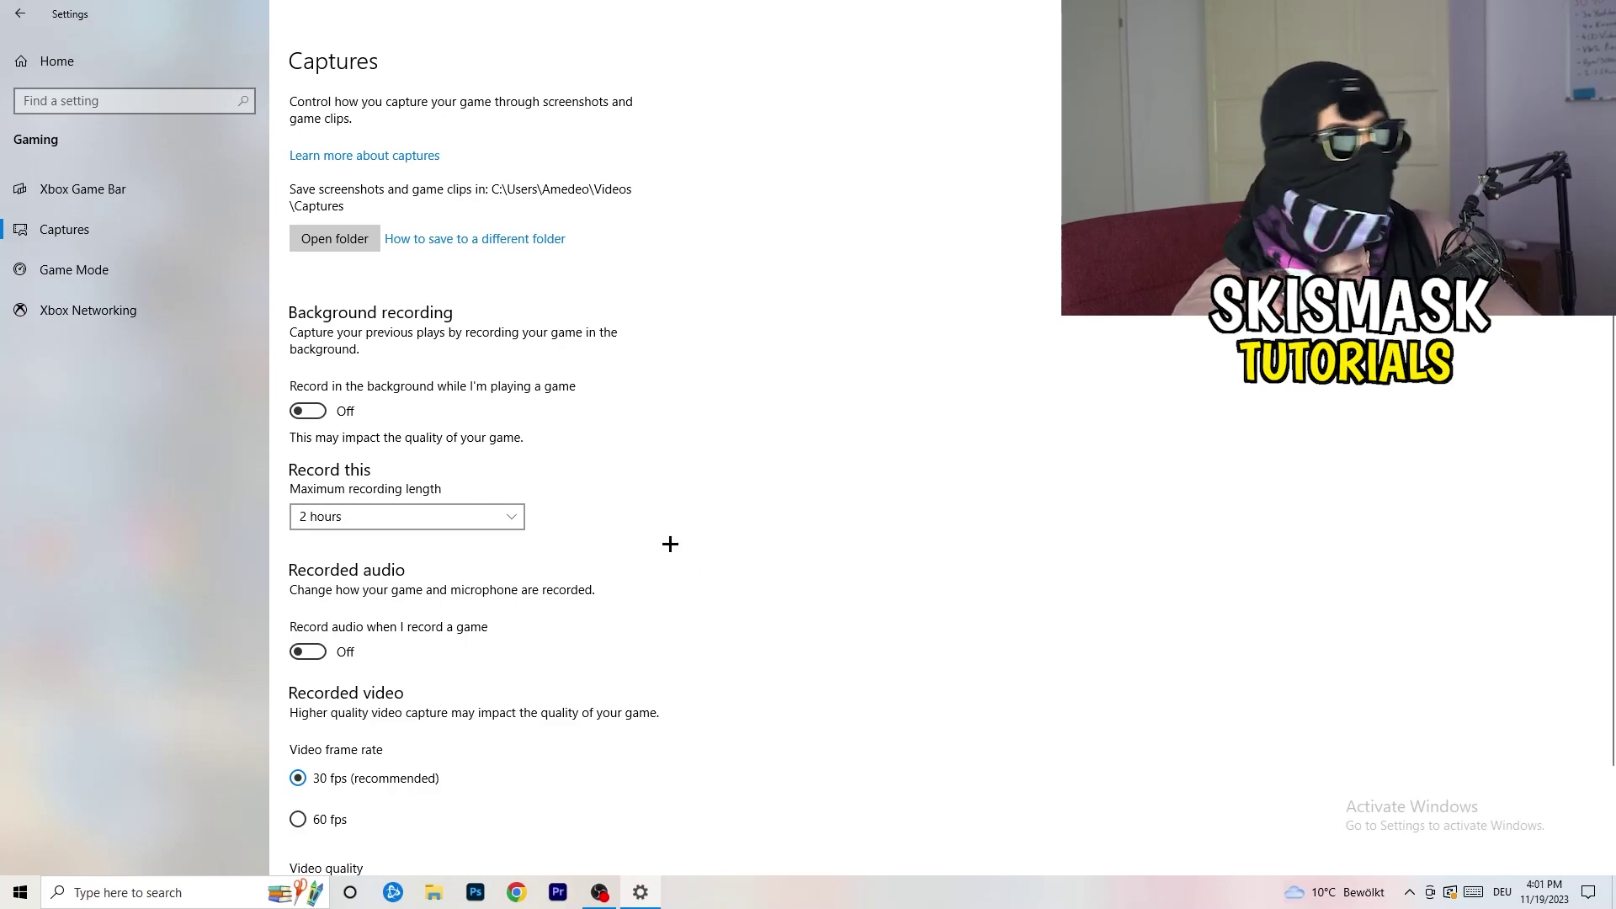
{"action": "left_click", "coordinate": [480, 508]}
{"action": "left_click", "coordinate": [1036, 419]}
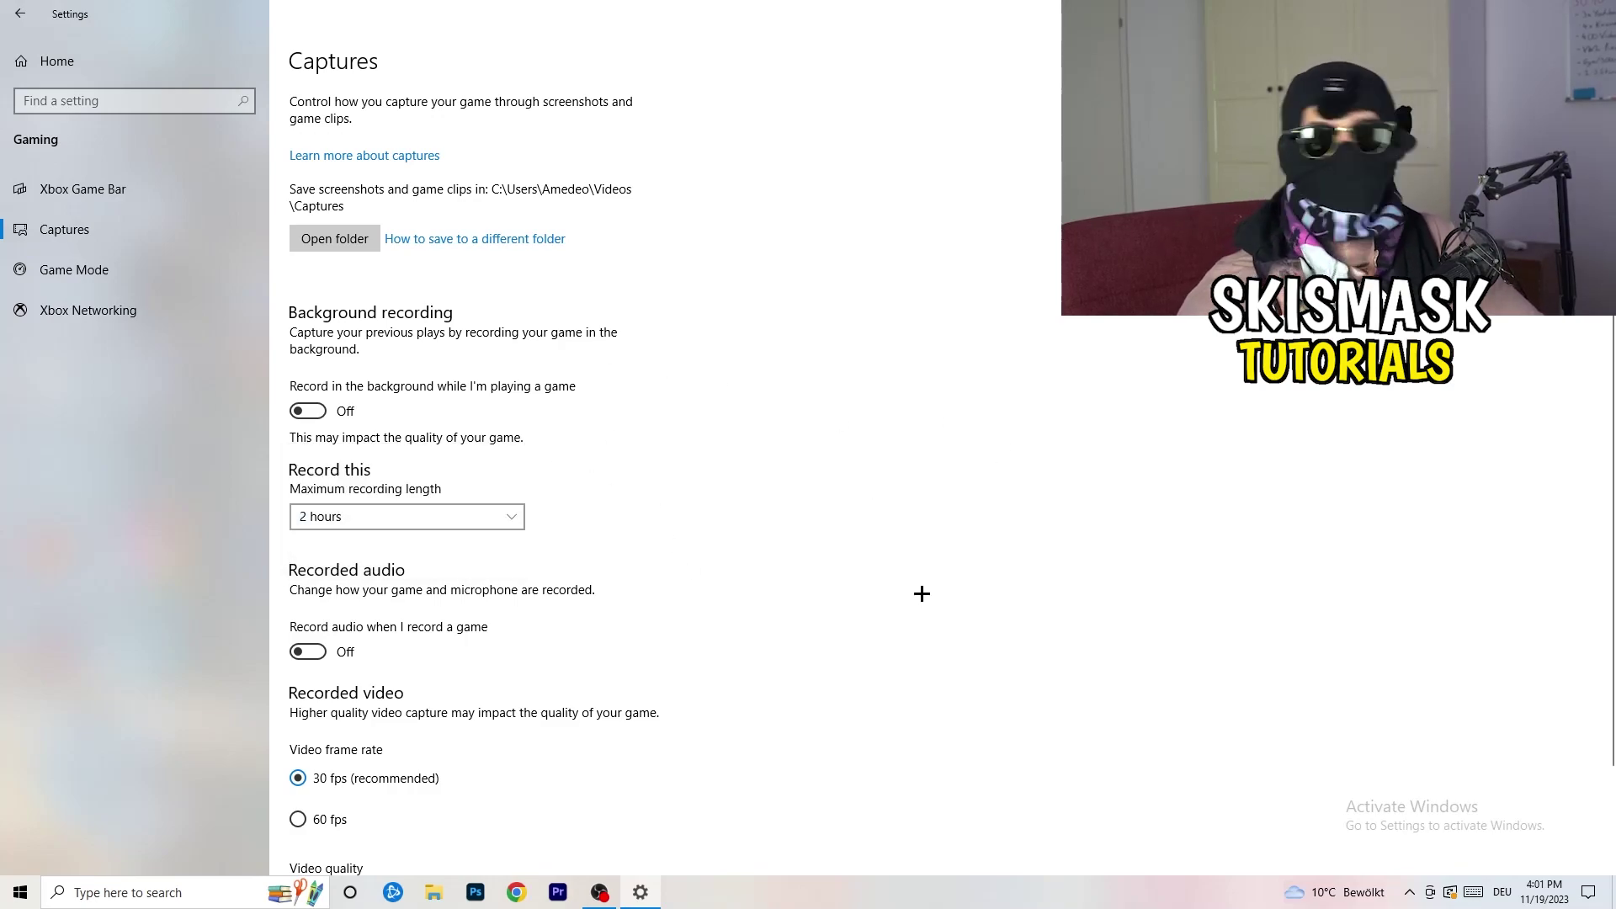
{"action": "scroll", "coordinate": [565, 632], "scroll_direction": "down", "scroll_amount": 2}
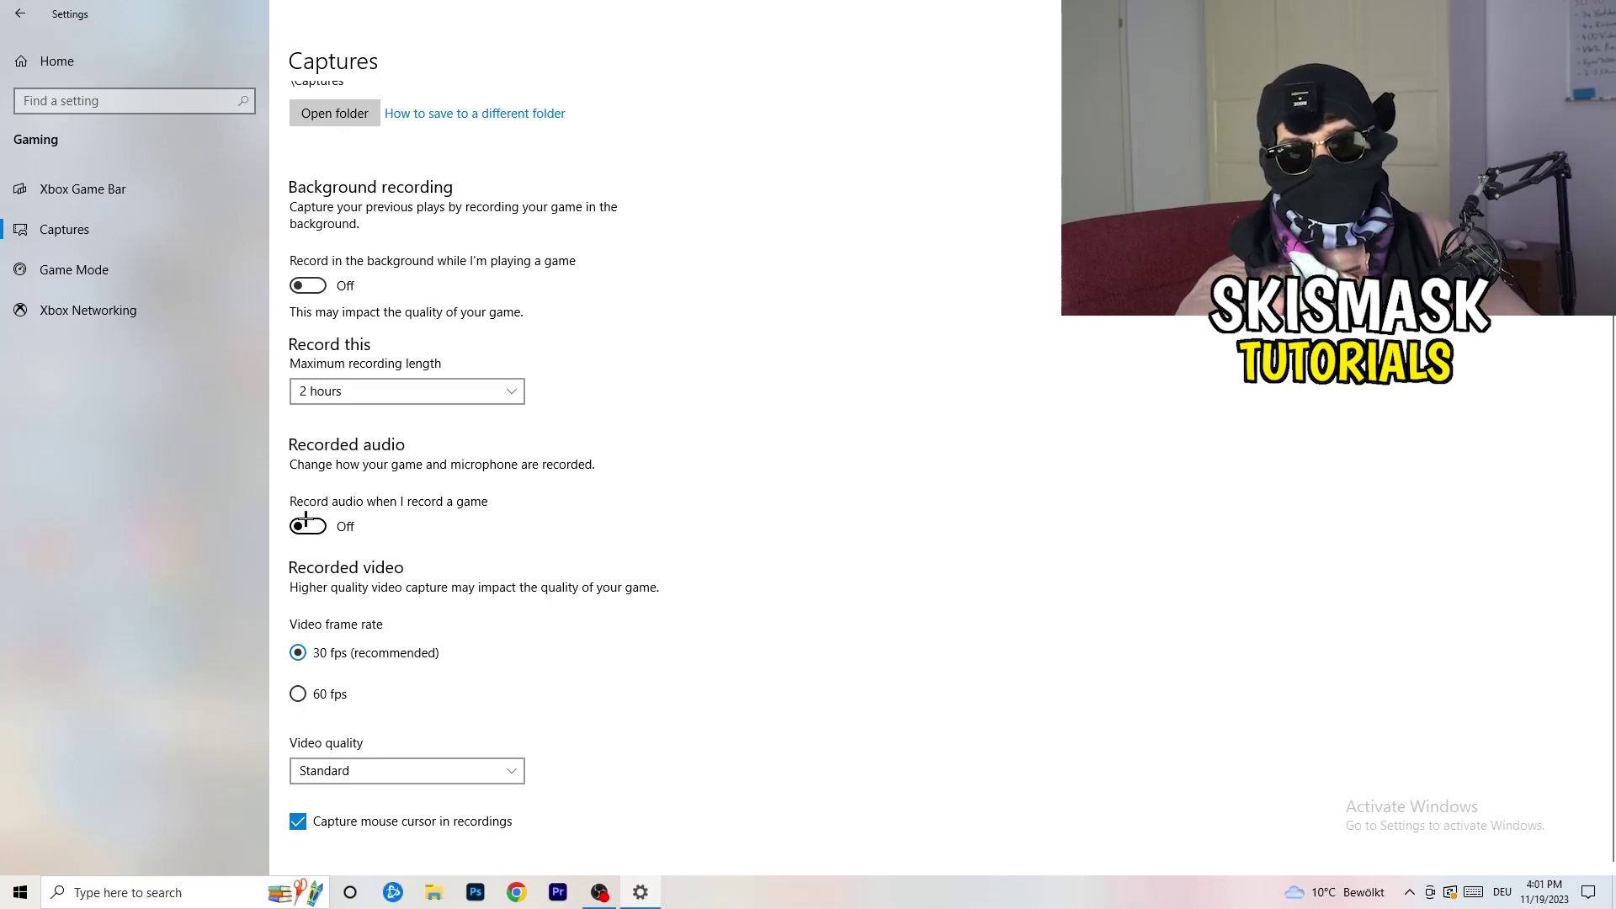
{"action": "left_click", "coordinate": [119, 268]}
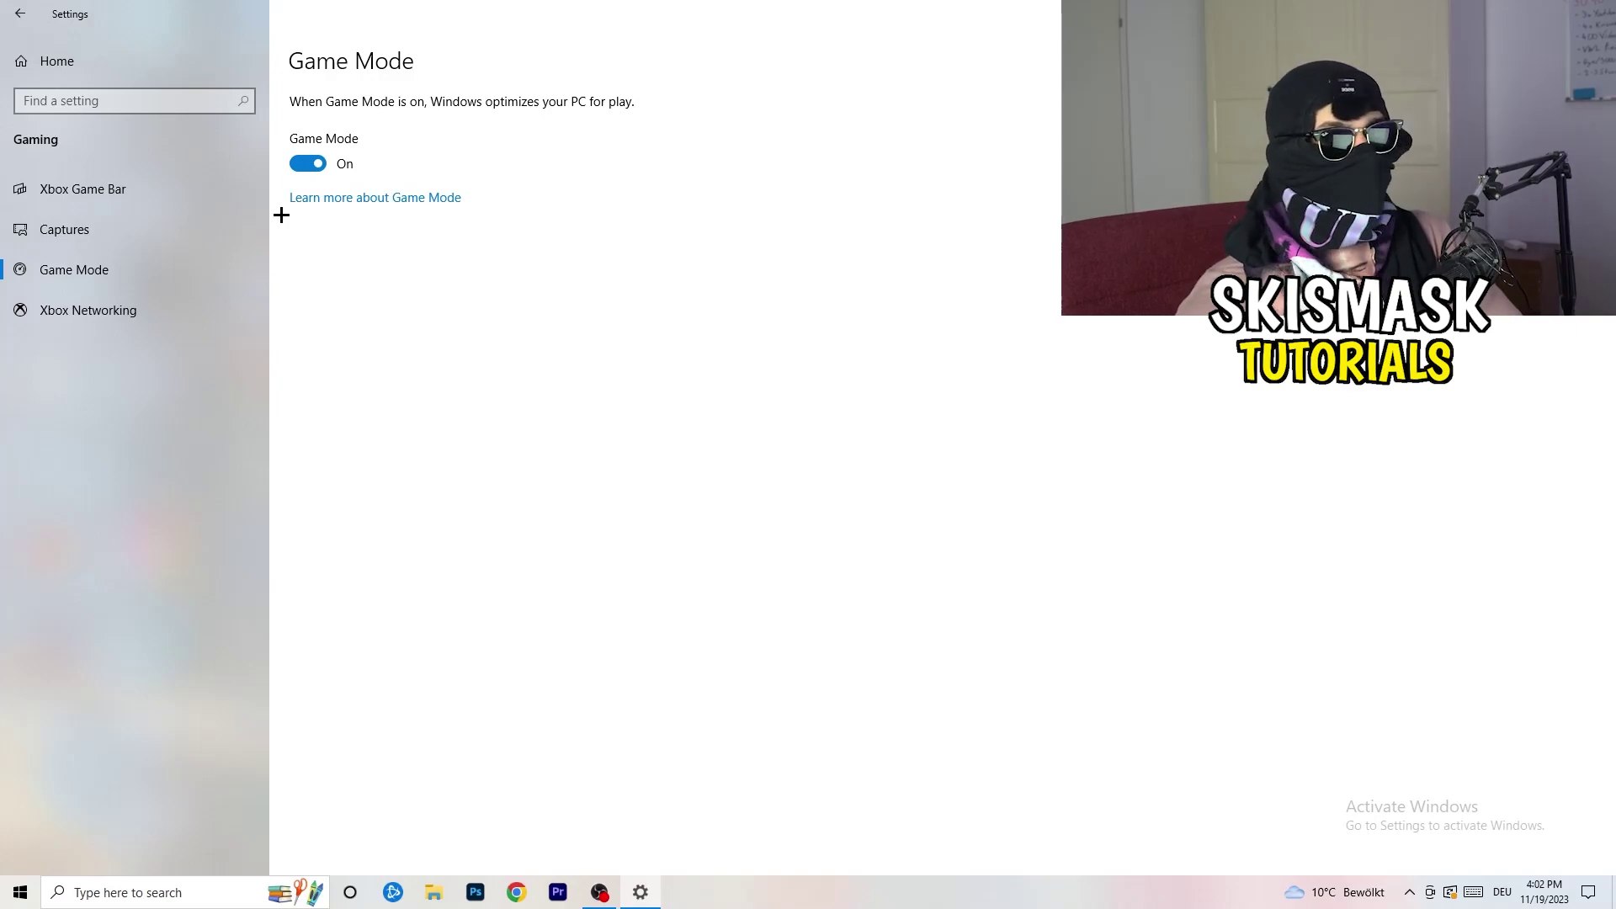
Close Settings with Game Mode left on, returning to the desktop.
{"action": "key", "text": "alt+F4"}
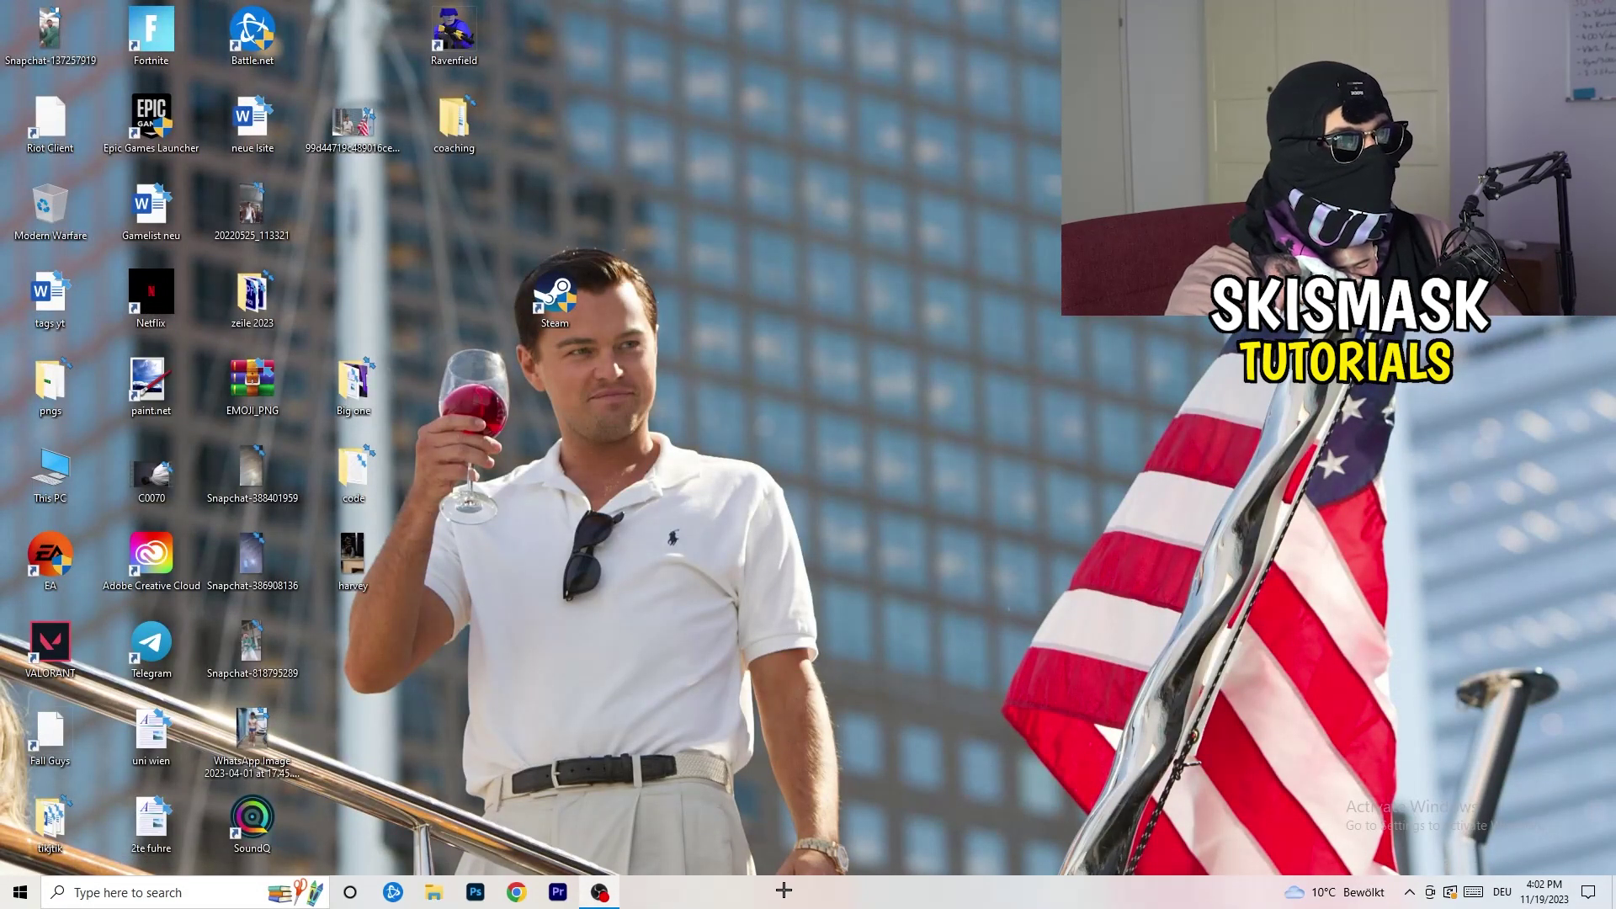
Launch Task Manager from the taskbar menu and maximize it.
{"action": "left_click_drag", "start_coordinate": [786, 890], "coordinate": [565, 790]}
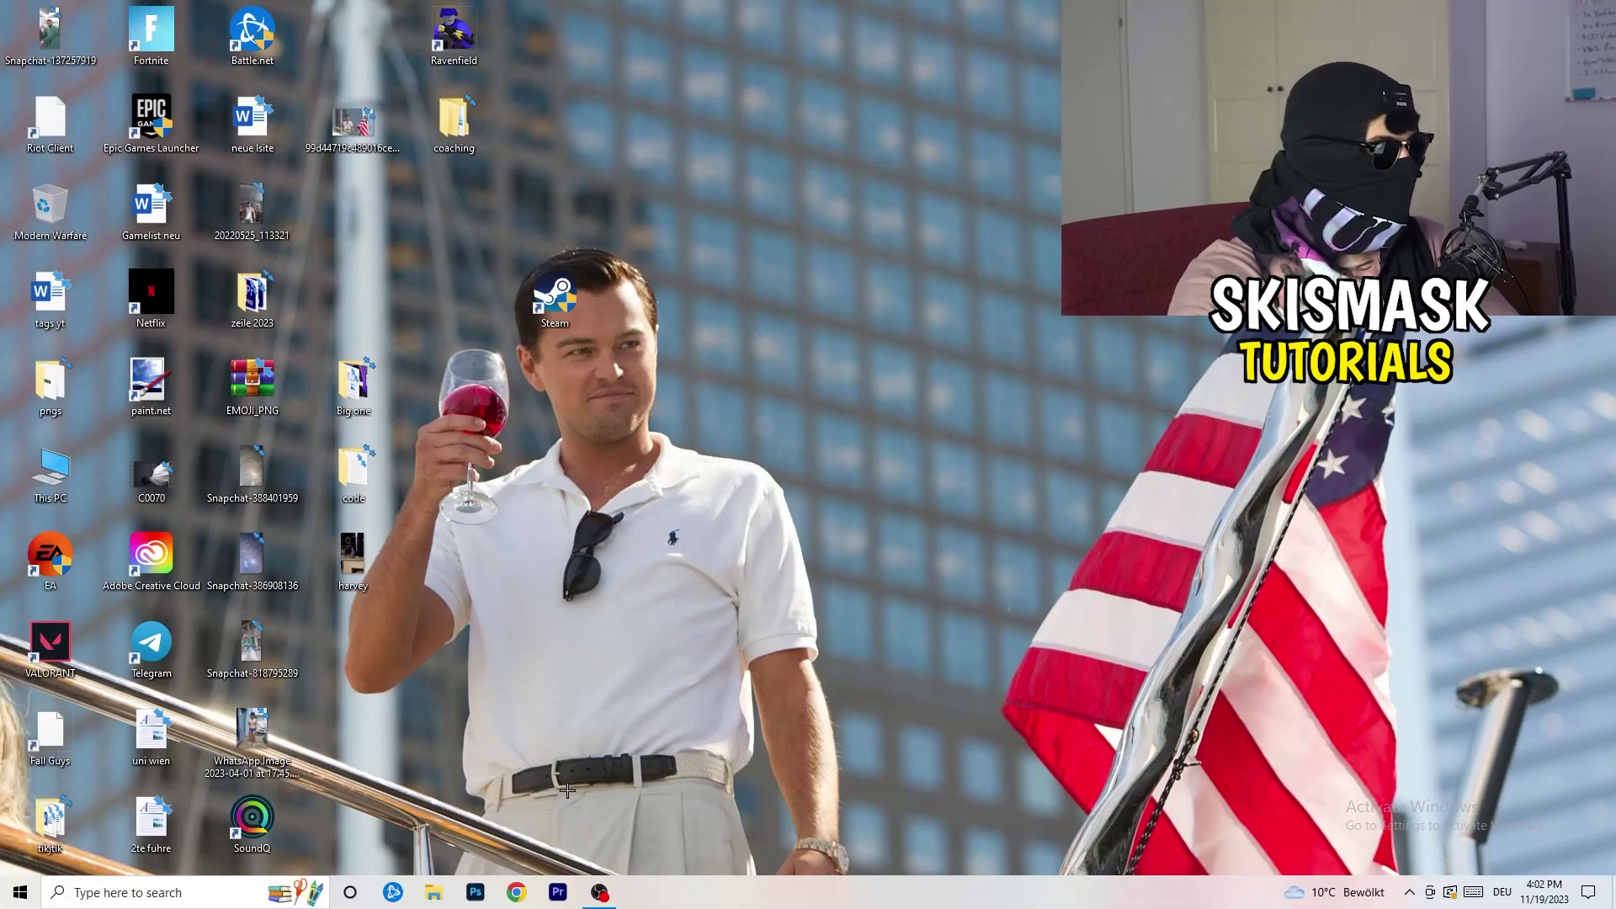
{"action": "right_click", "coordinate": [809, 901]}
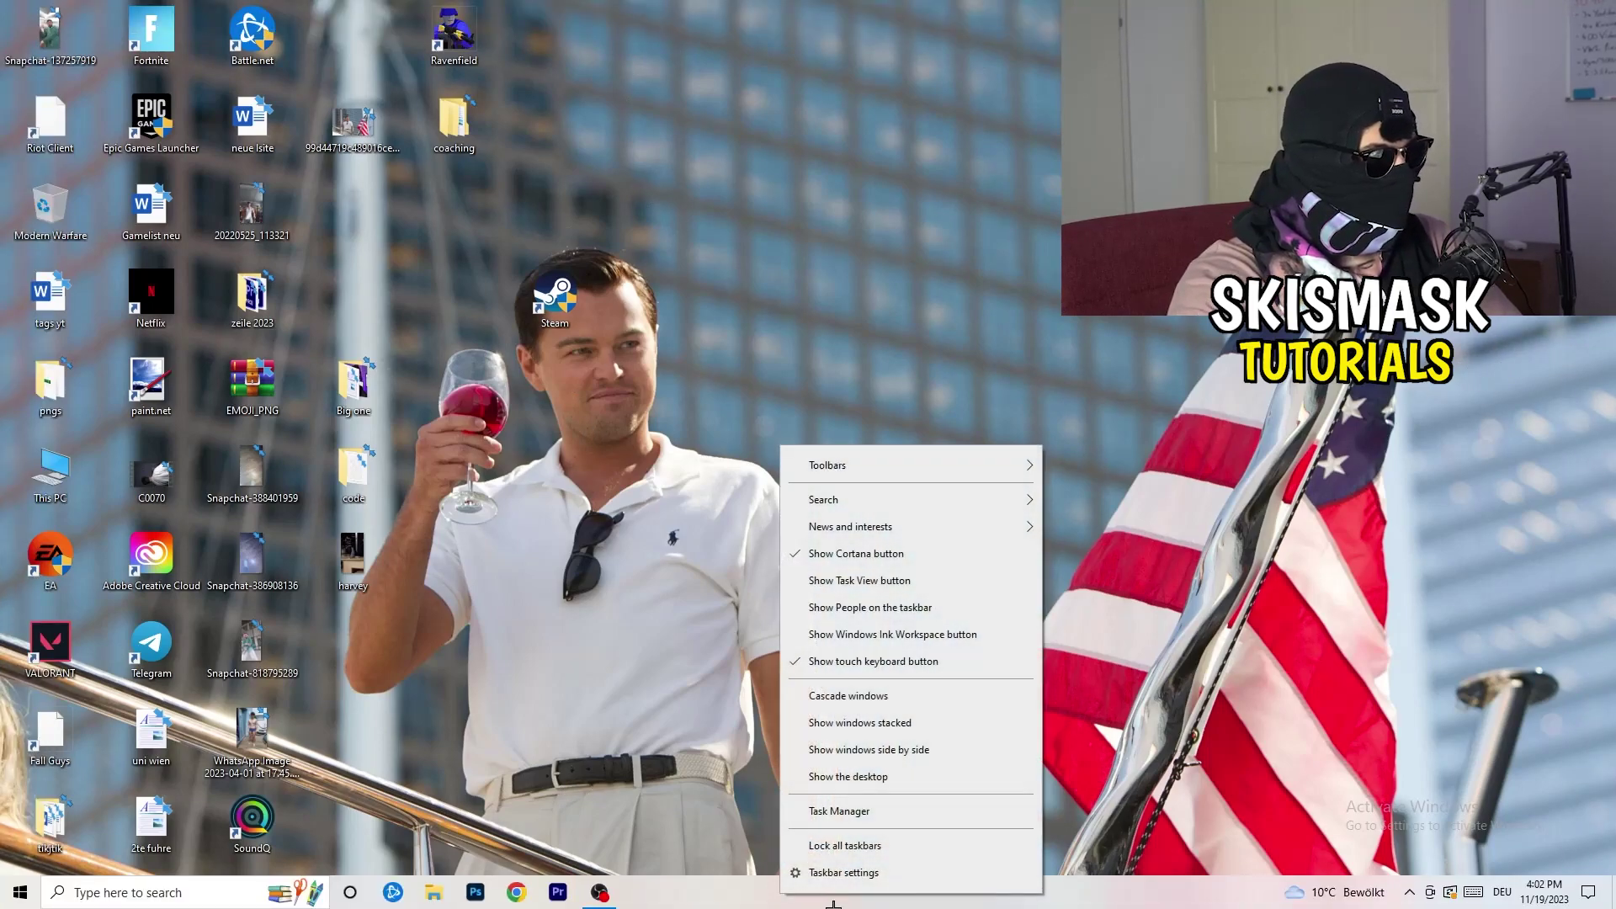
{"action": "left_click", "coordinate": [869, 813]}
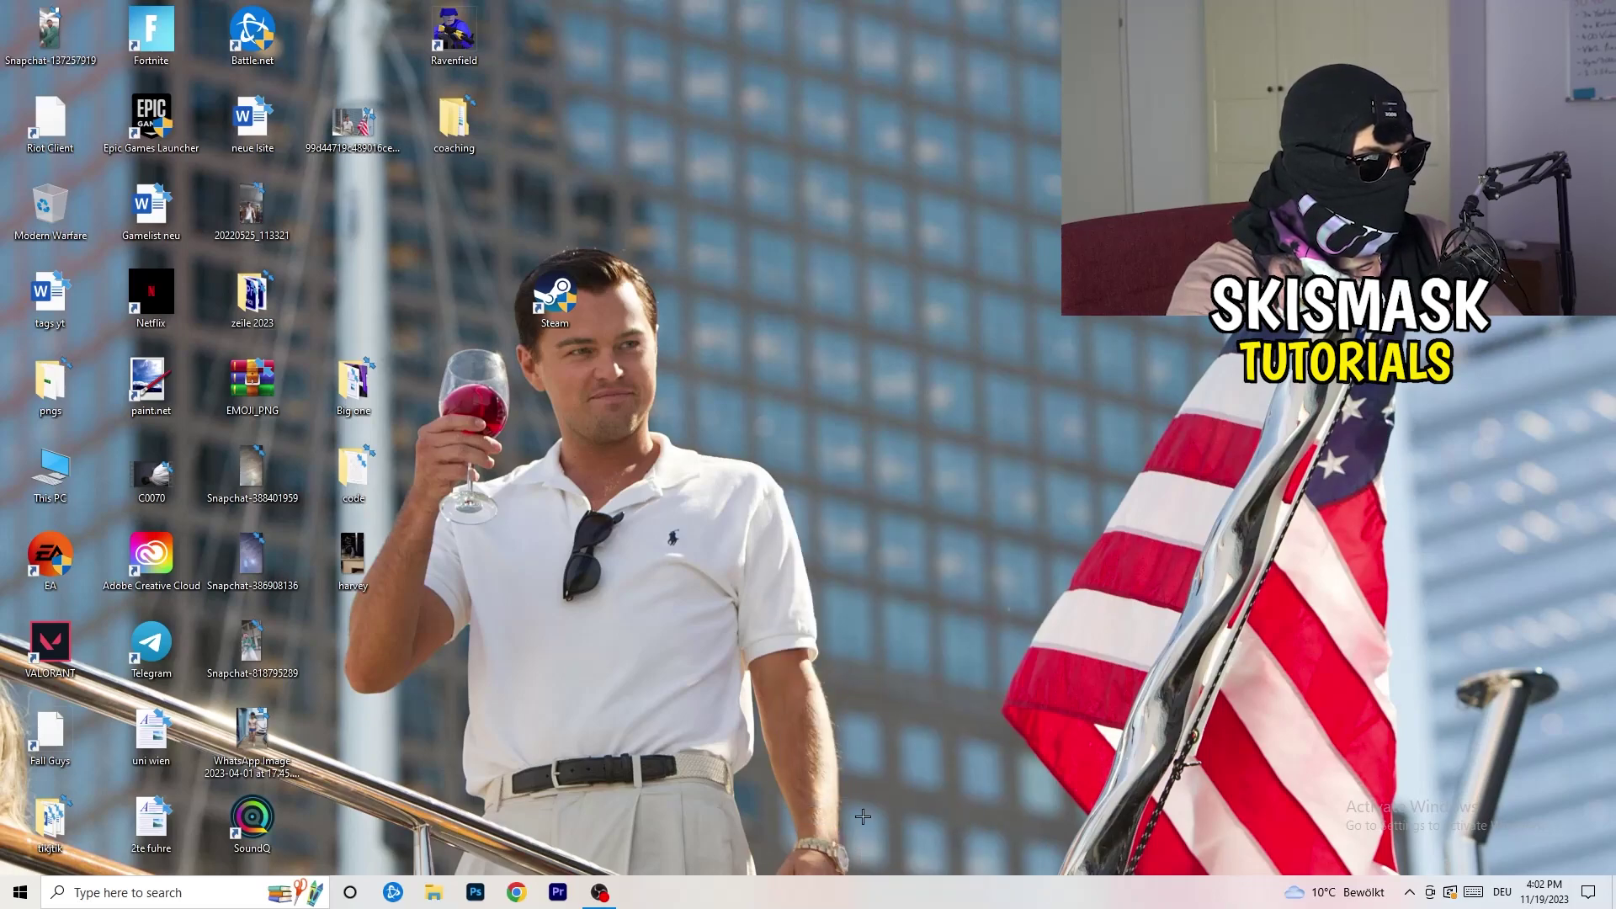
{"action": "left_click", "coordinate": [933, 42]}
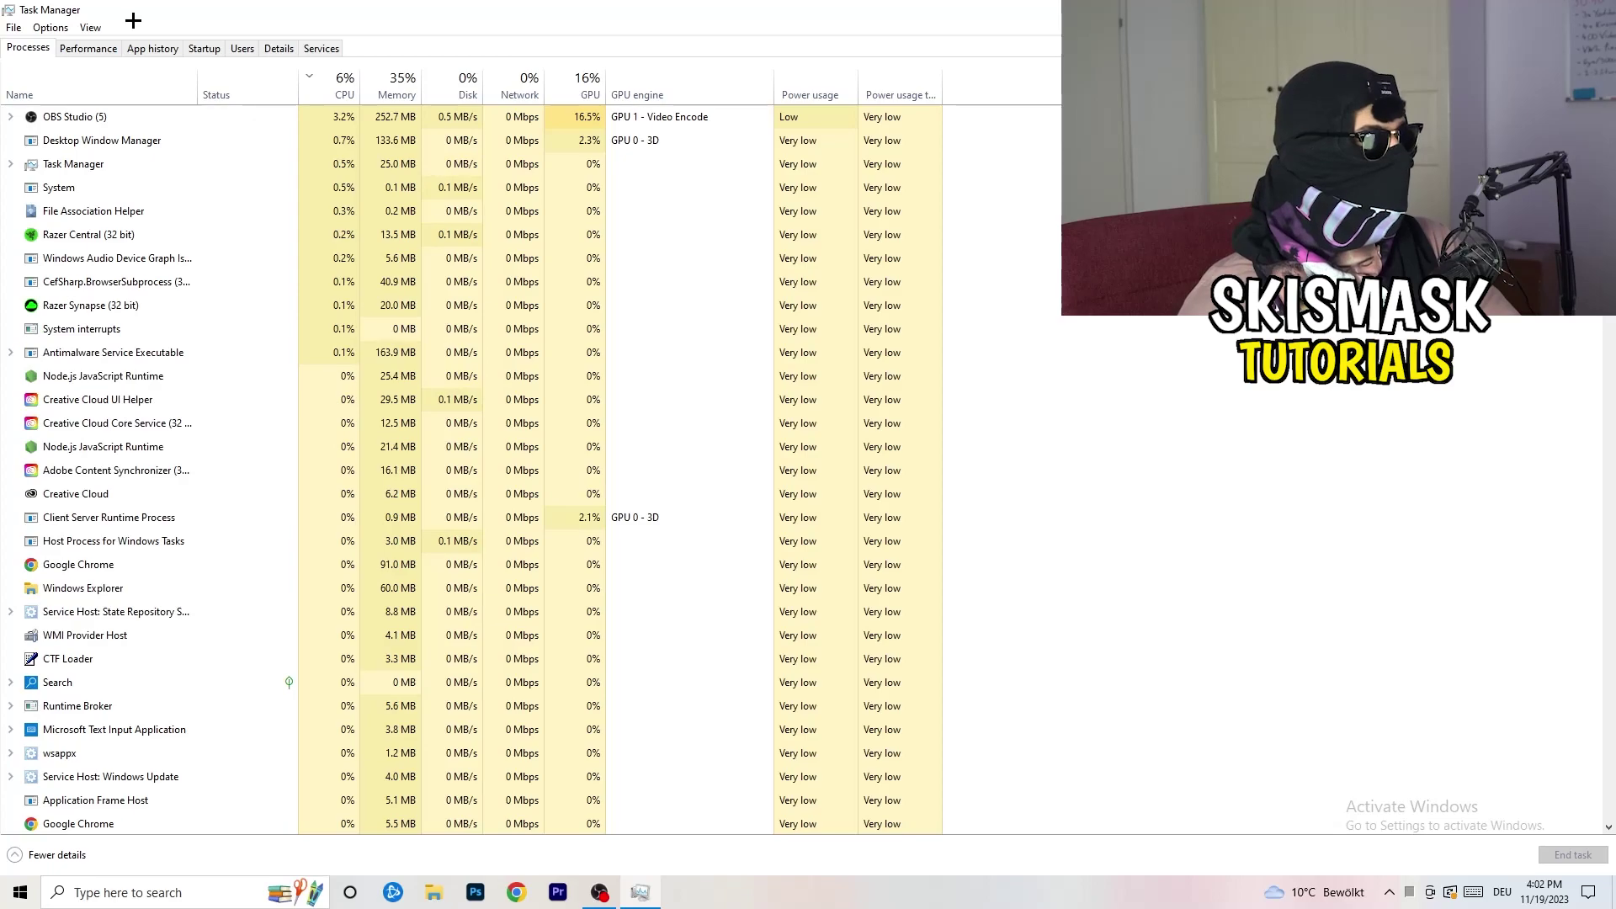
Sort processes by GPU usage, inspect OBS Studio's actions, then sort by CPU.
{"action": "left_click", "coordinate": [340, 80]}
{"action": "left_click", "coordinate": [563, 85]}
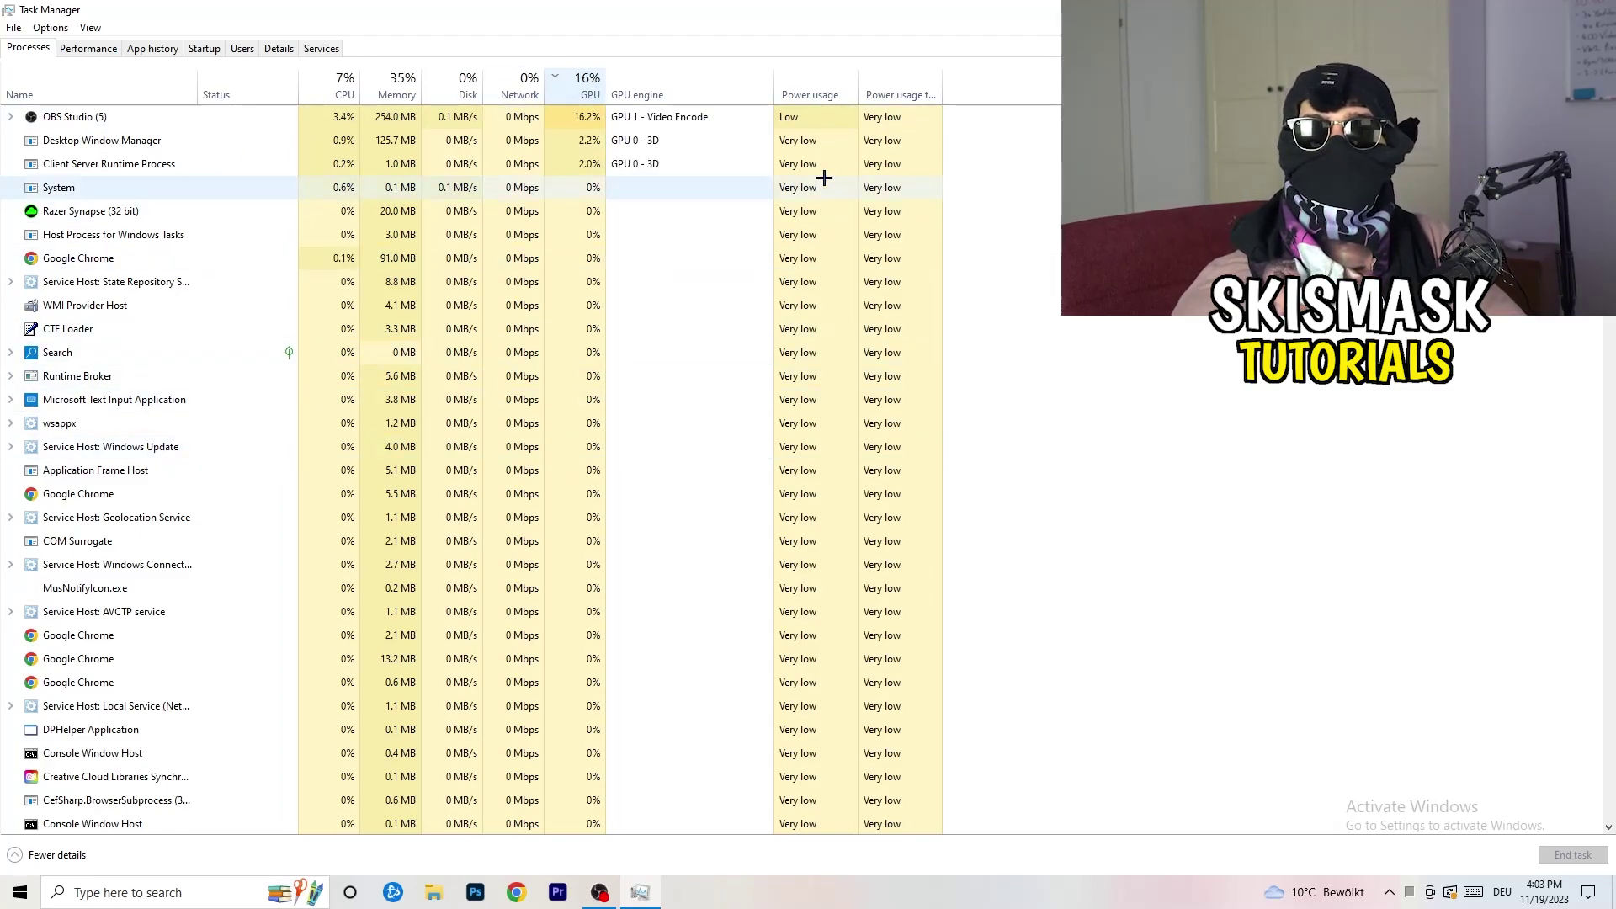
{"action": "right_click", "coordinate": [587, 122]}
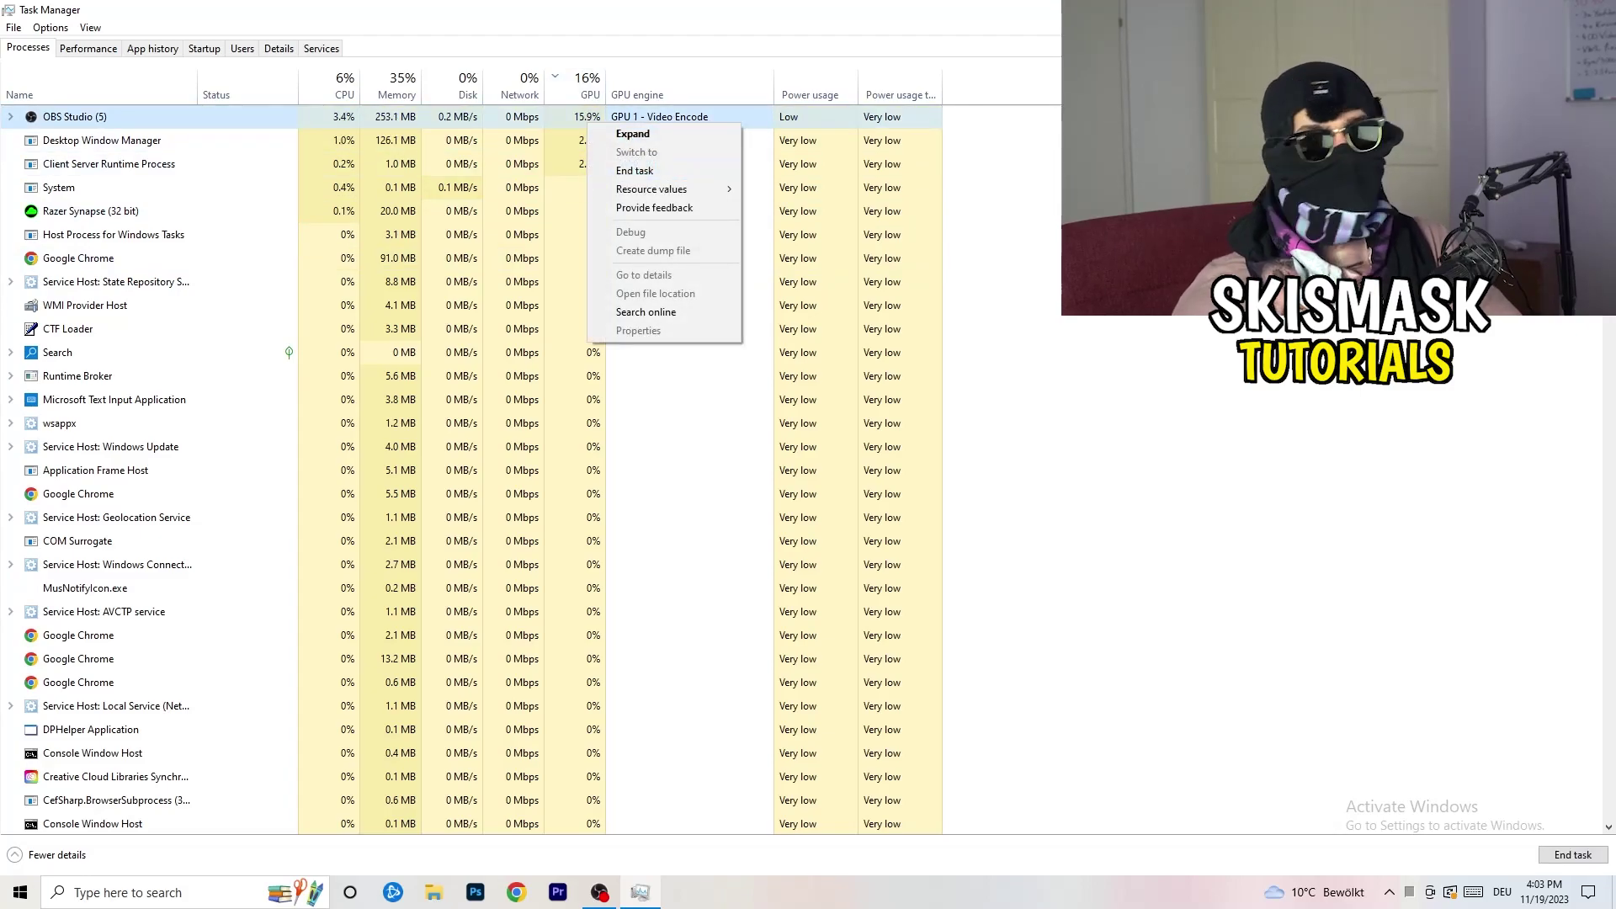
{"action": "left_click", "coordinate": [649, 171]}
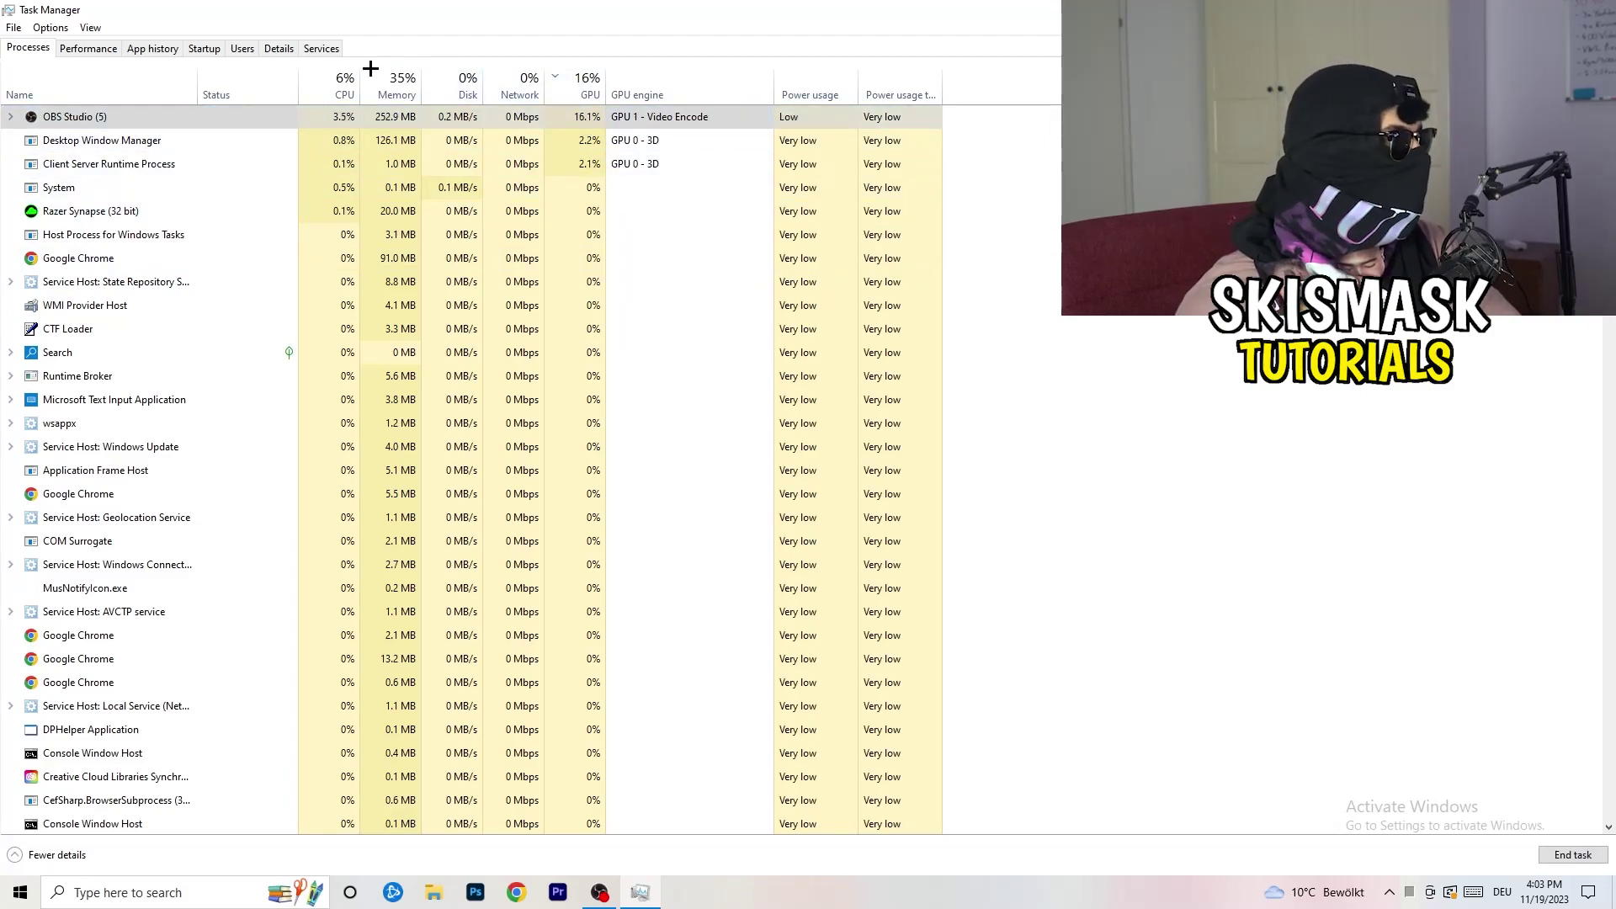
{"action": "left_click", "coordinate": [334, 84]}
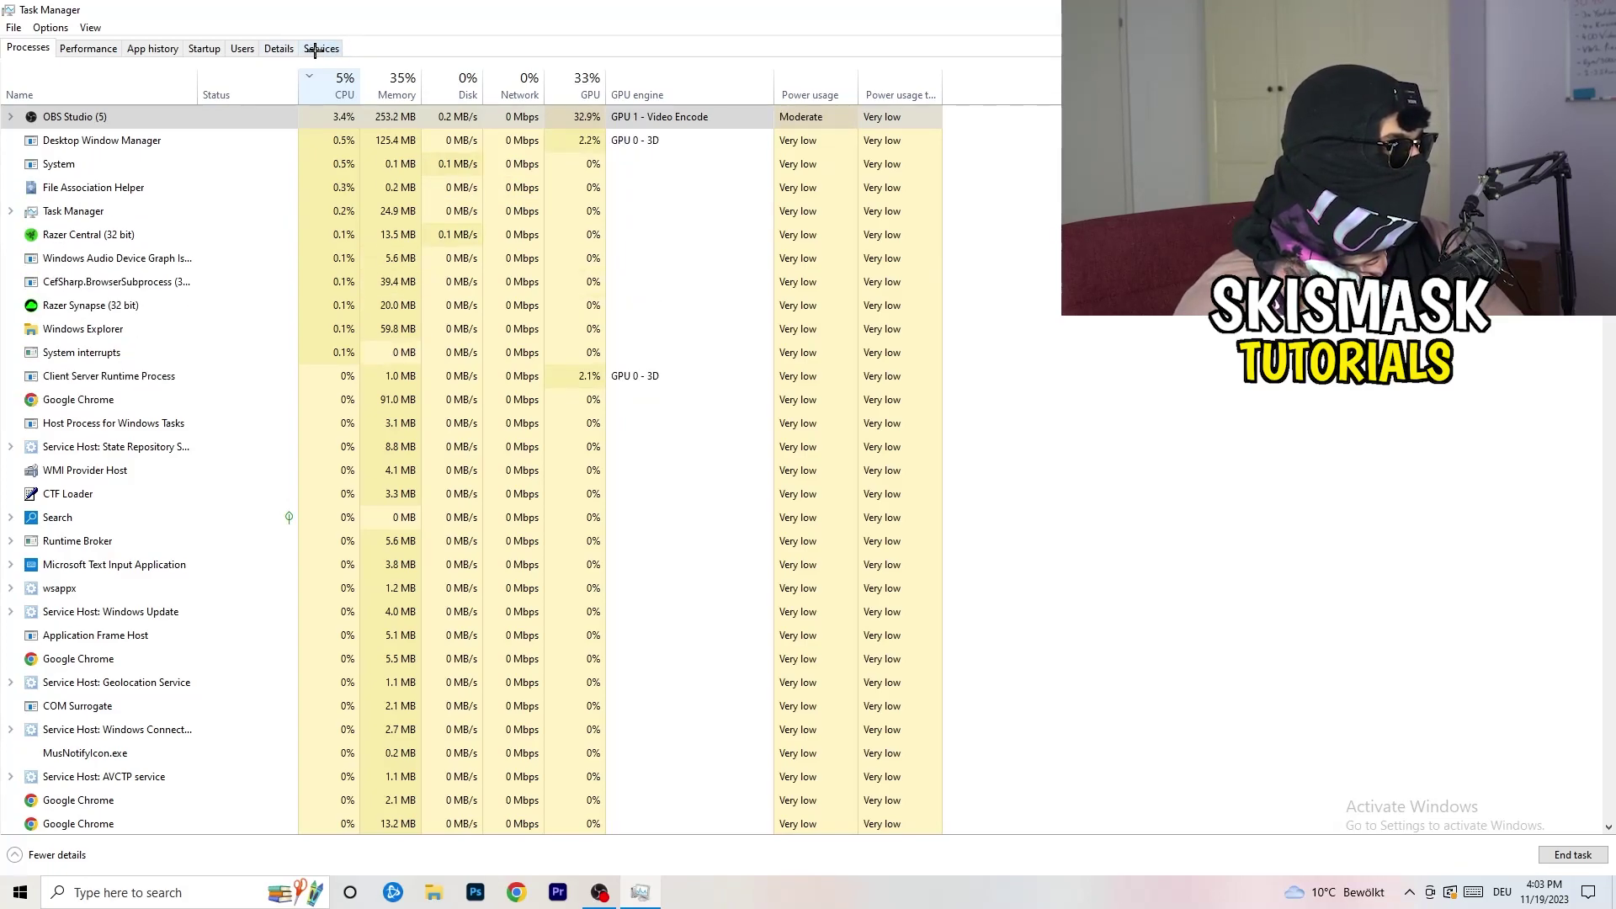
On the Details tab, view Creative Cloud UI Helper.exe's priority options, leaving it Normal.
{"action": "left_click", "coordinate": [267, 51]}
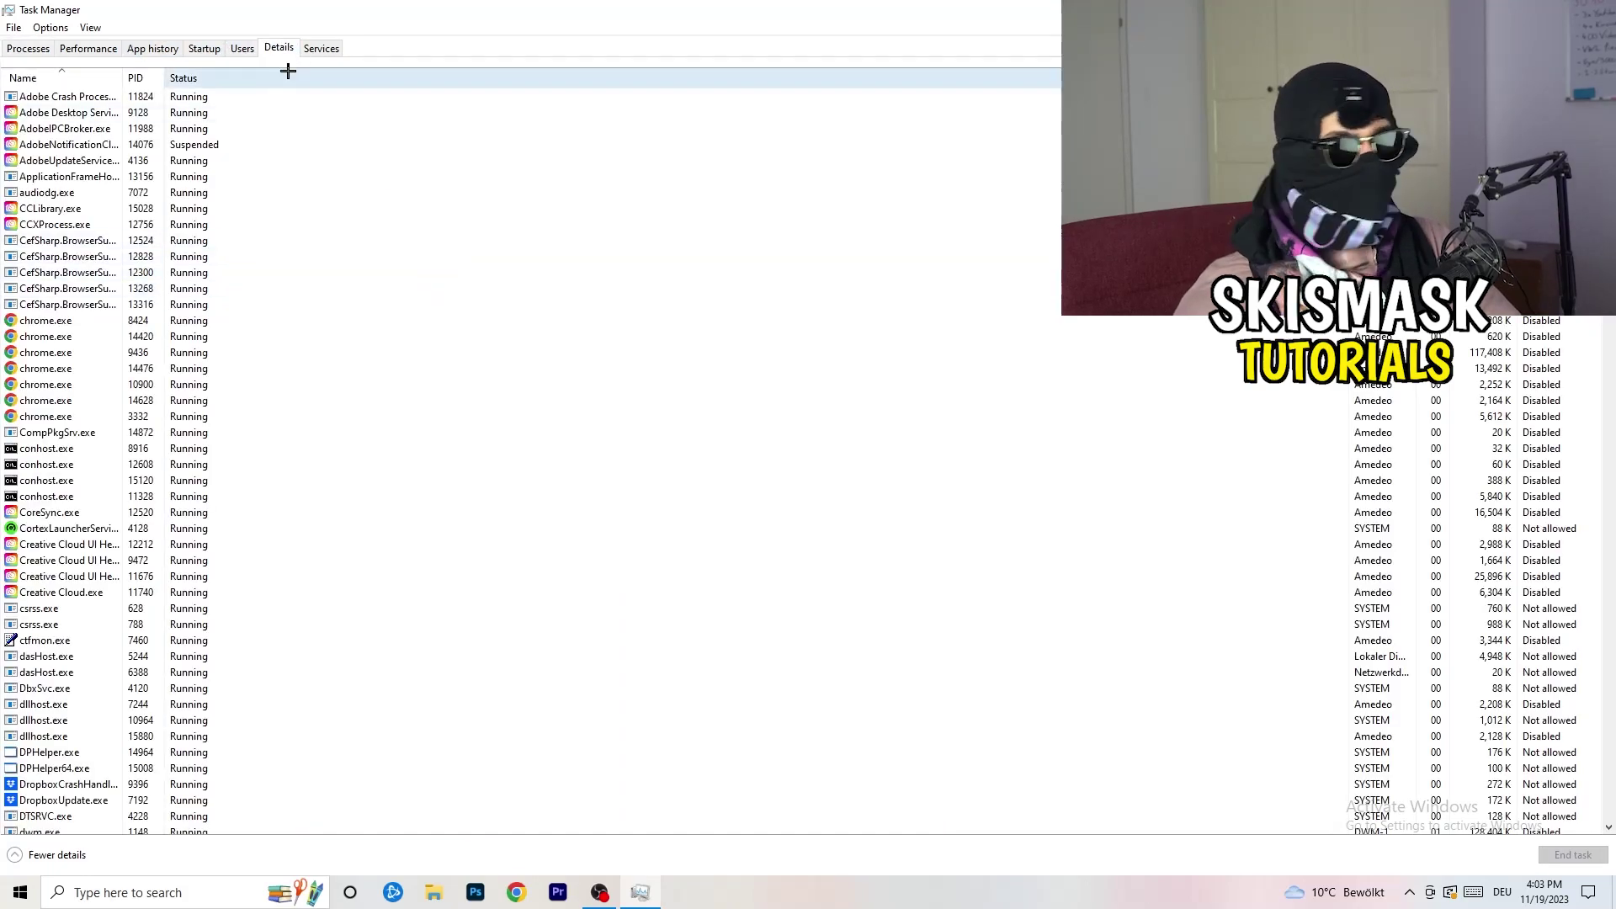
{"action": "scroll", "coordinate": [238, 433], "scroll_direction": "down", "scroll_amount": 4}
{"action": "scroll", "coordinate": [238, 433], "scroll_direction": "up", "scroll_amount": 4}
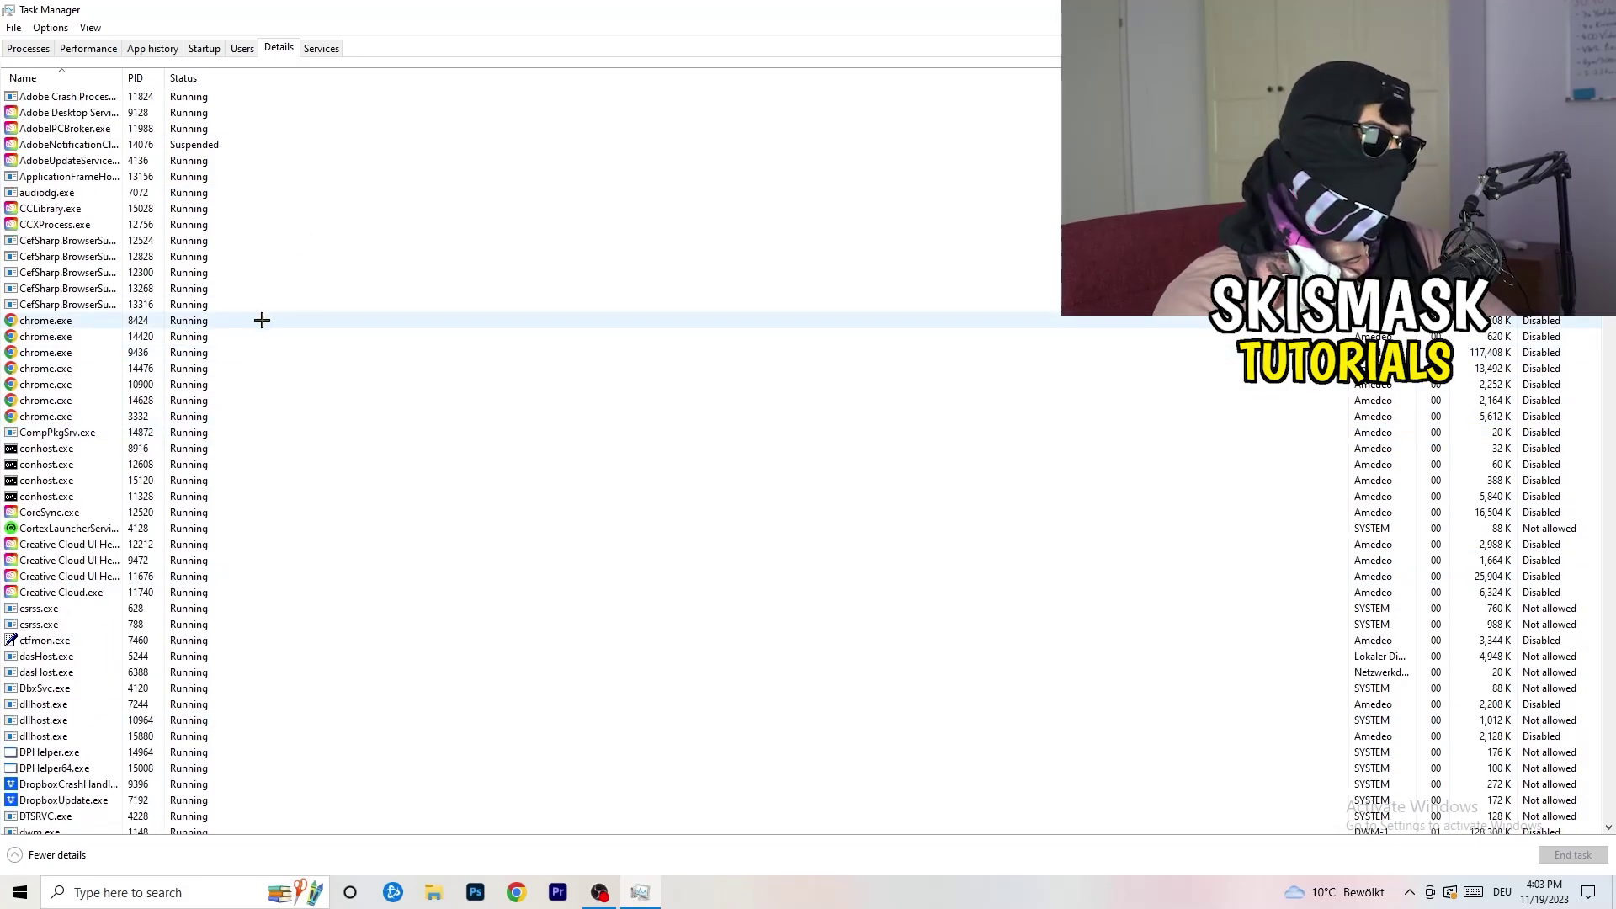
{"action": "scroll", "coordinate": [76, 434], "scroll_direction": "down", "scroll_amount": 3}
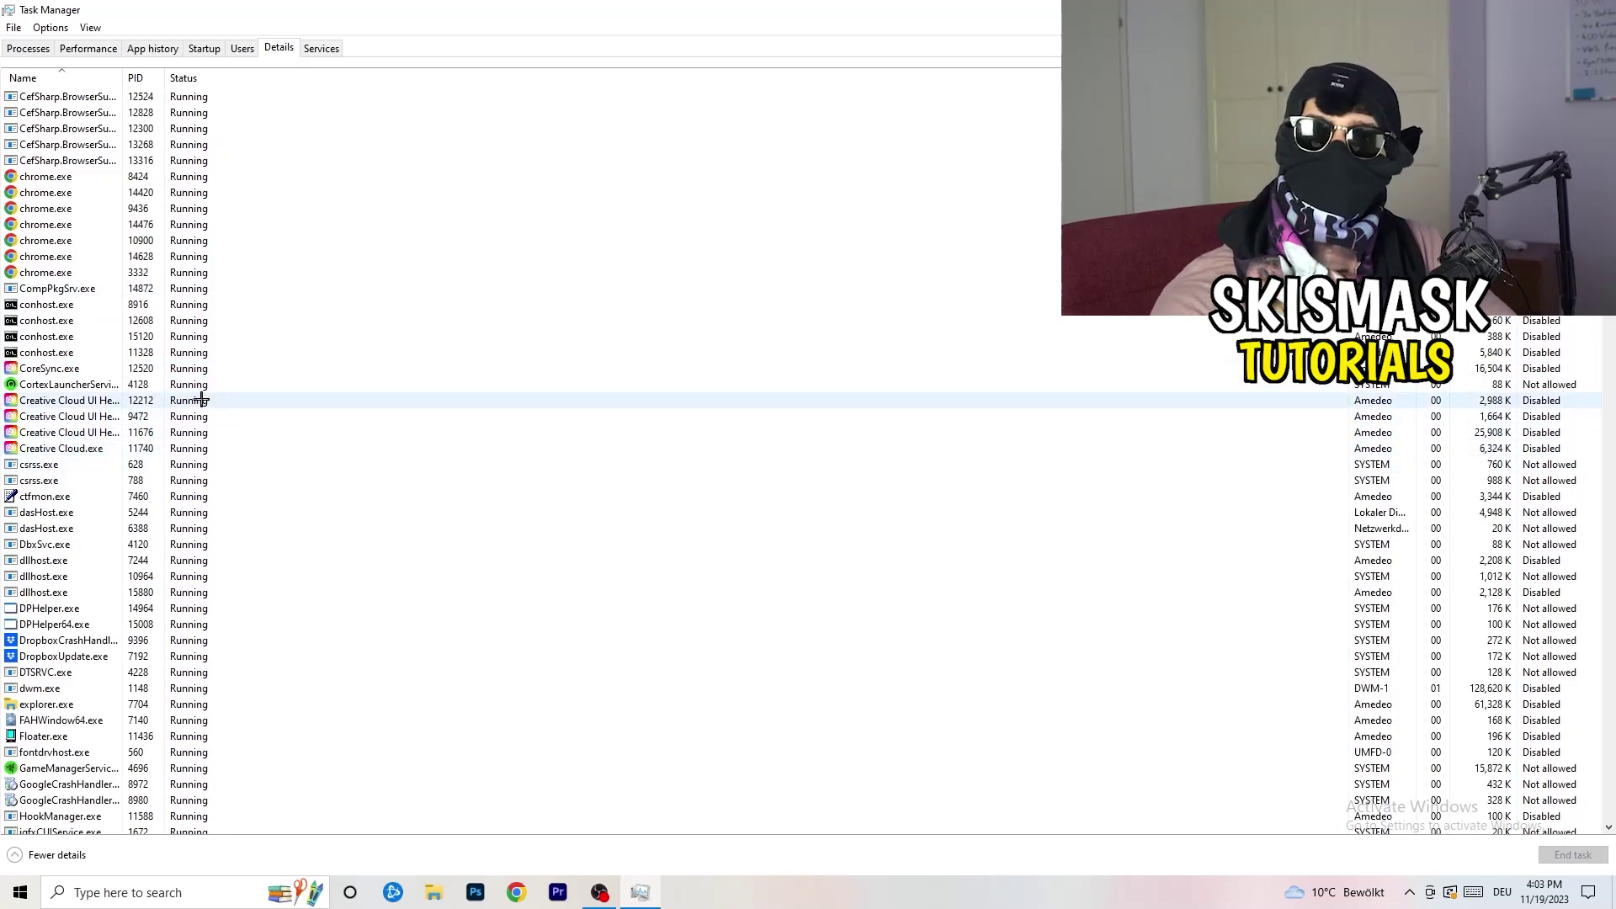
{"action": "right_click", "coordinate": [67, 433]}
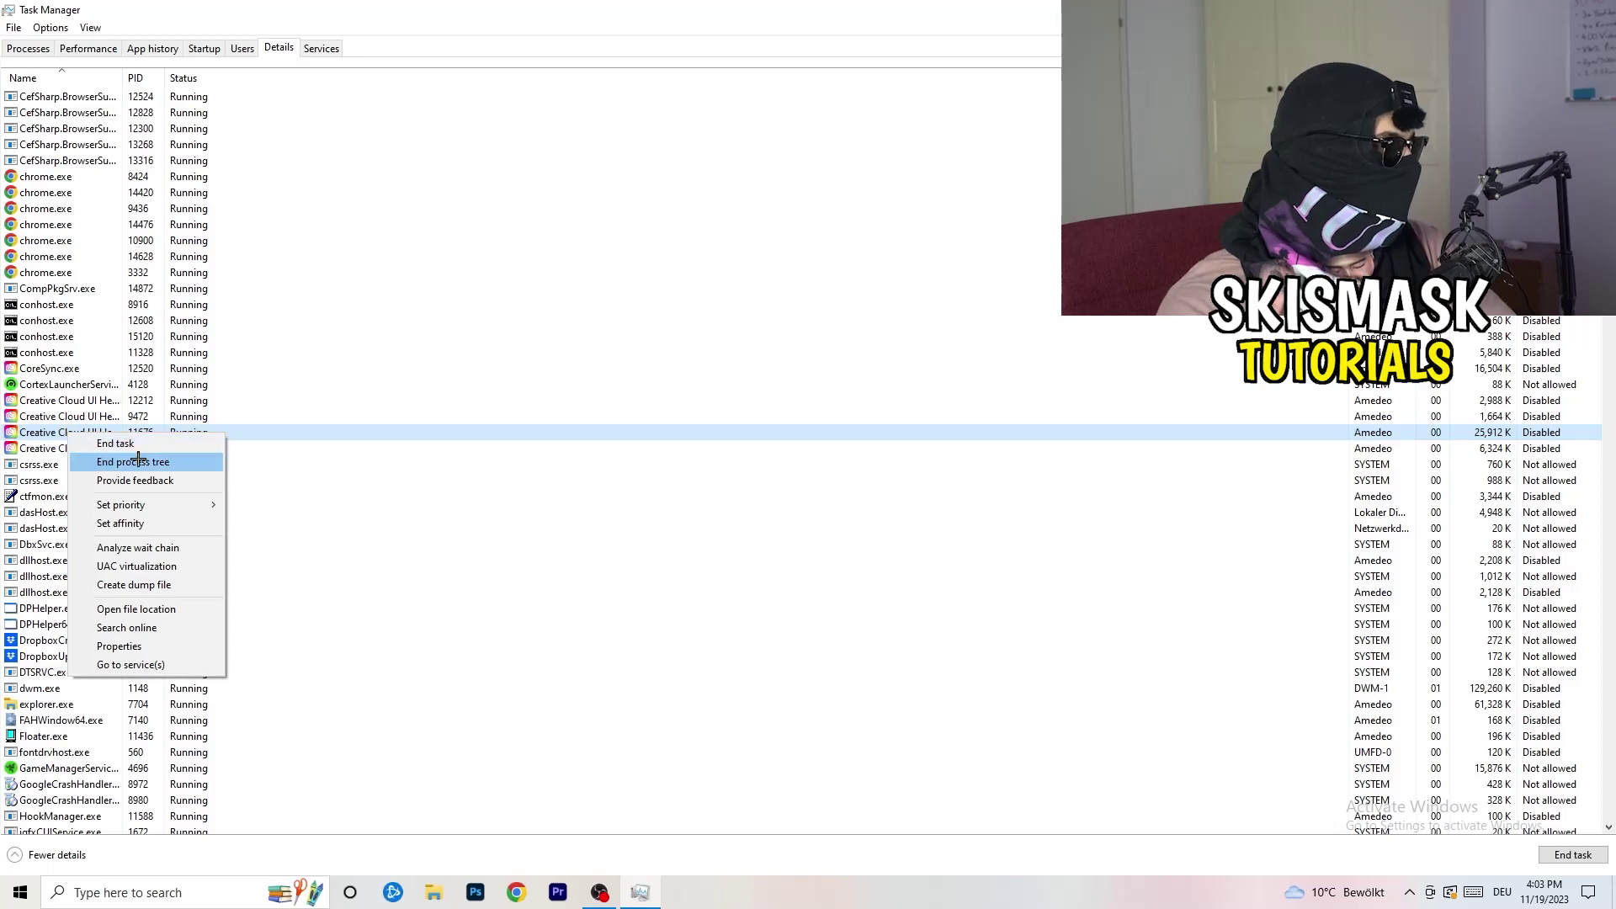
{"action": "mouse_move", "coordinate": [180, 504]}
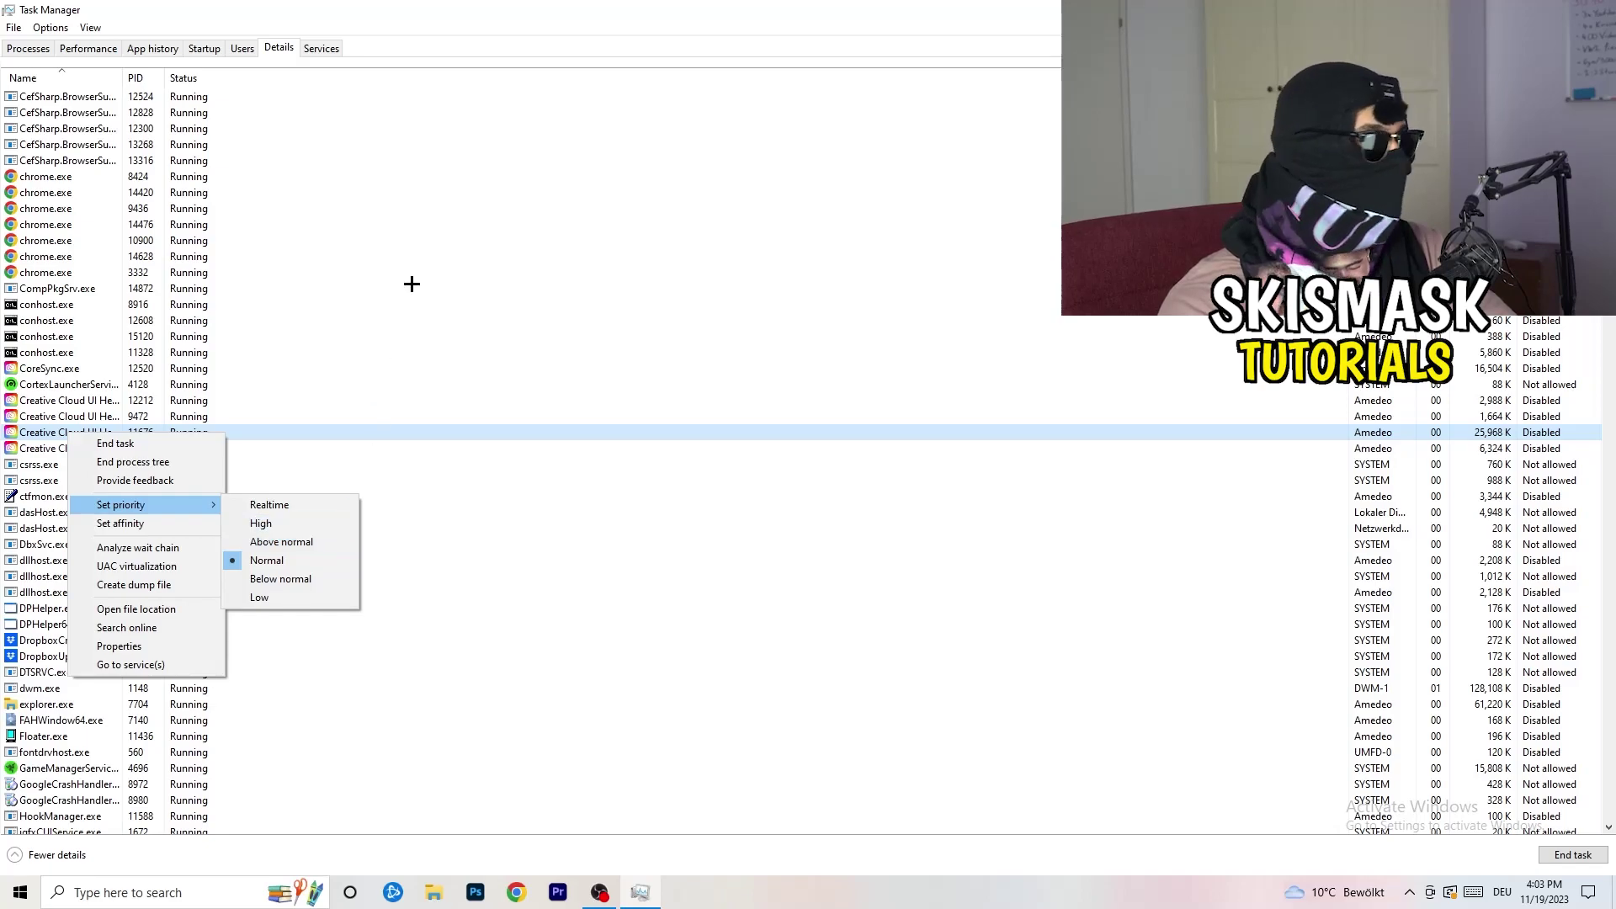
Review the startup apps, leave DT_Startup enabled, and close Task Manager.
{"action": "left_click", "coordinate": [205, 48]}
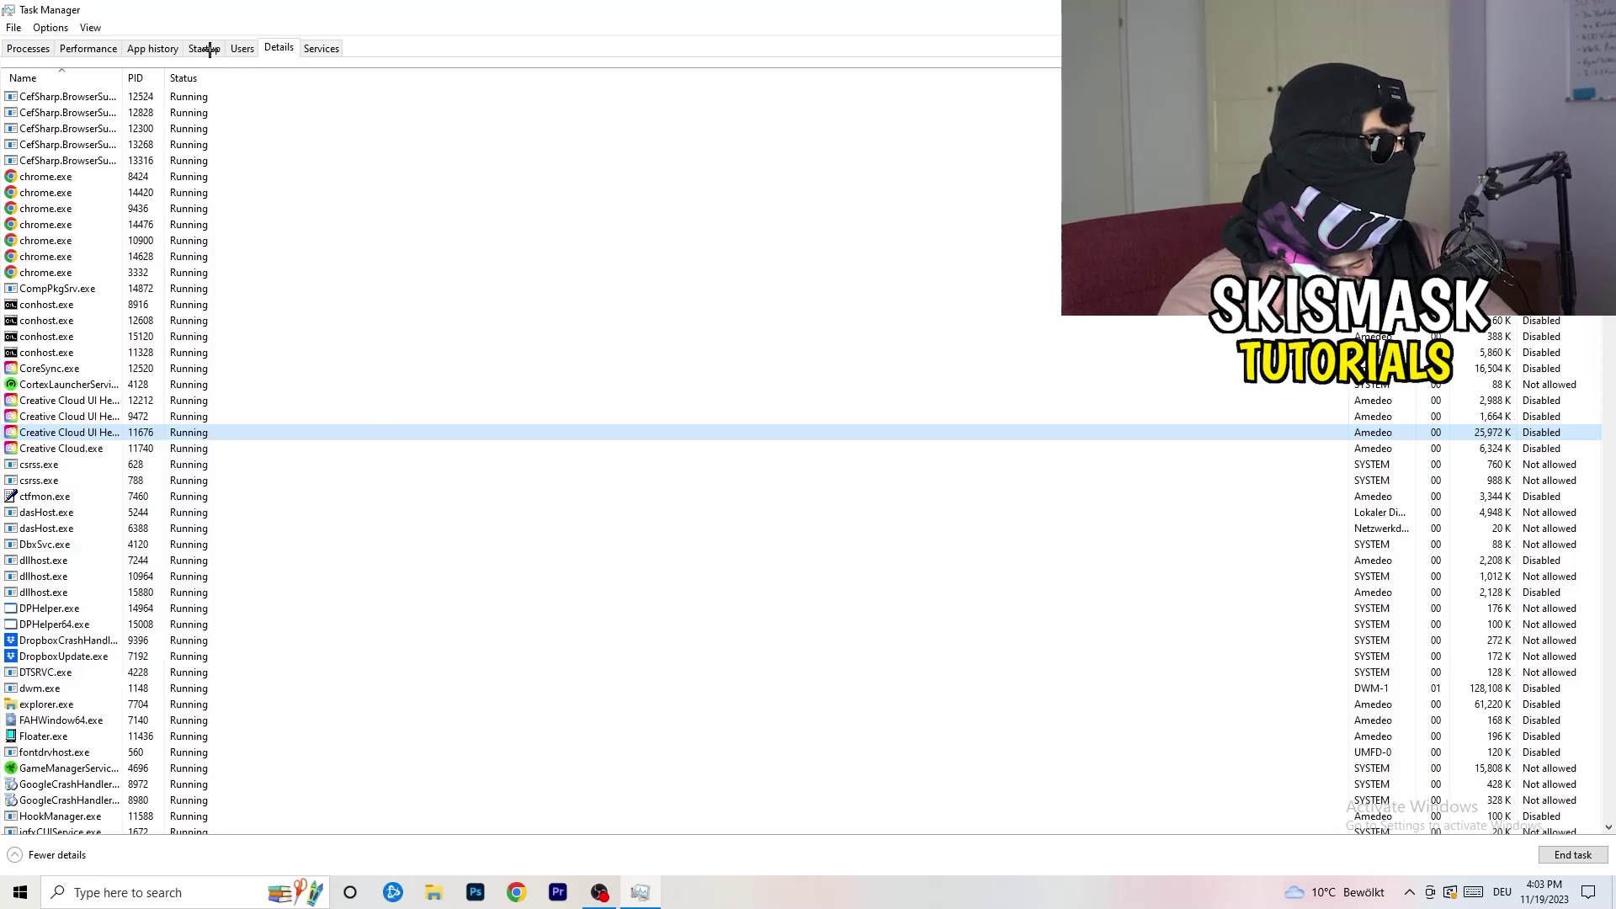
{"action": "left_click", "coordinate": [204, 48]}
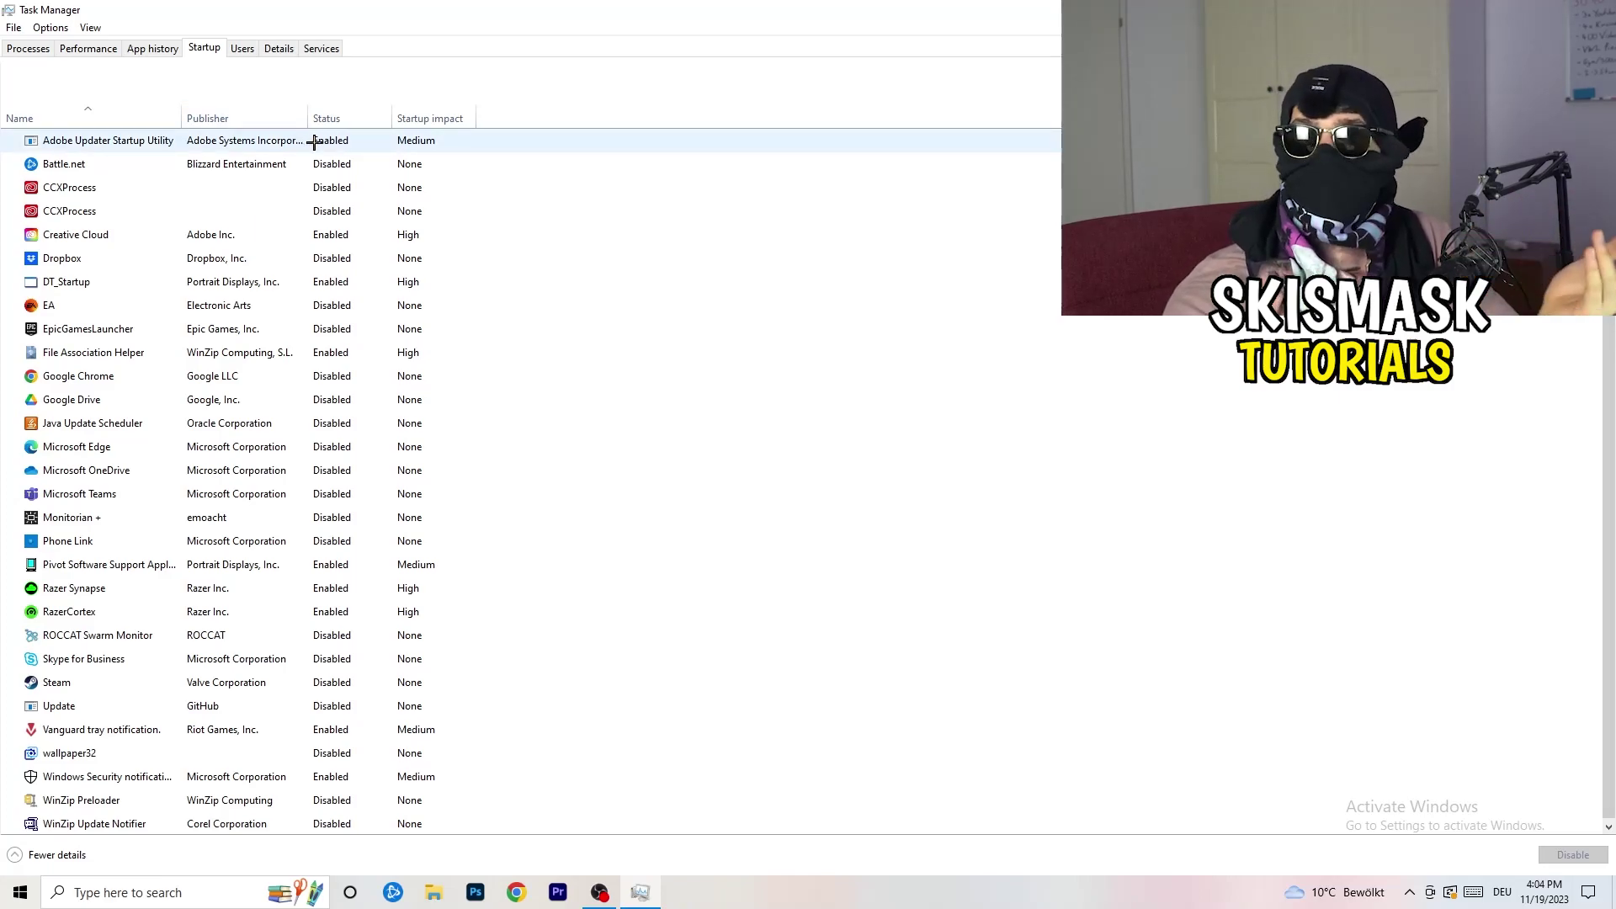
{"action": "right_click", "coordinate": [370, 278]}
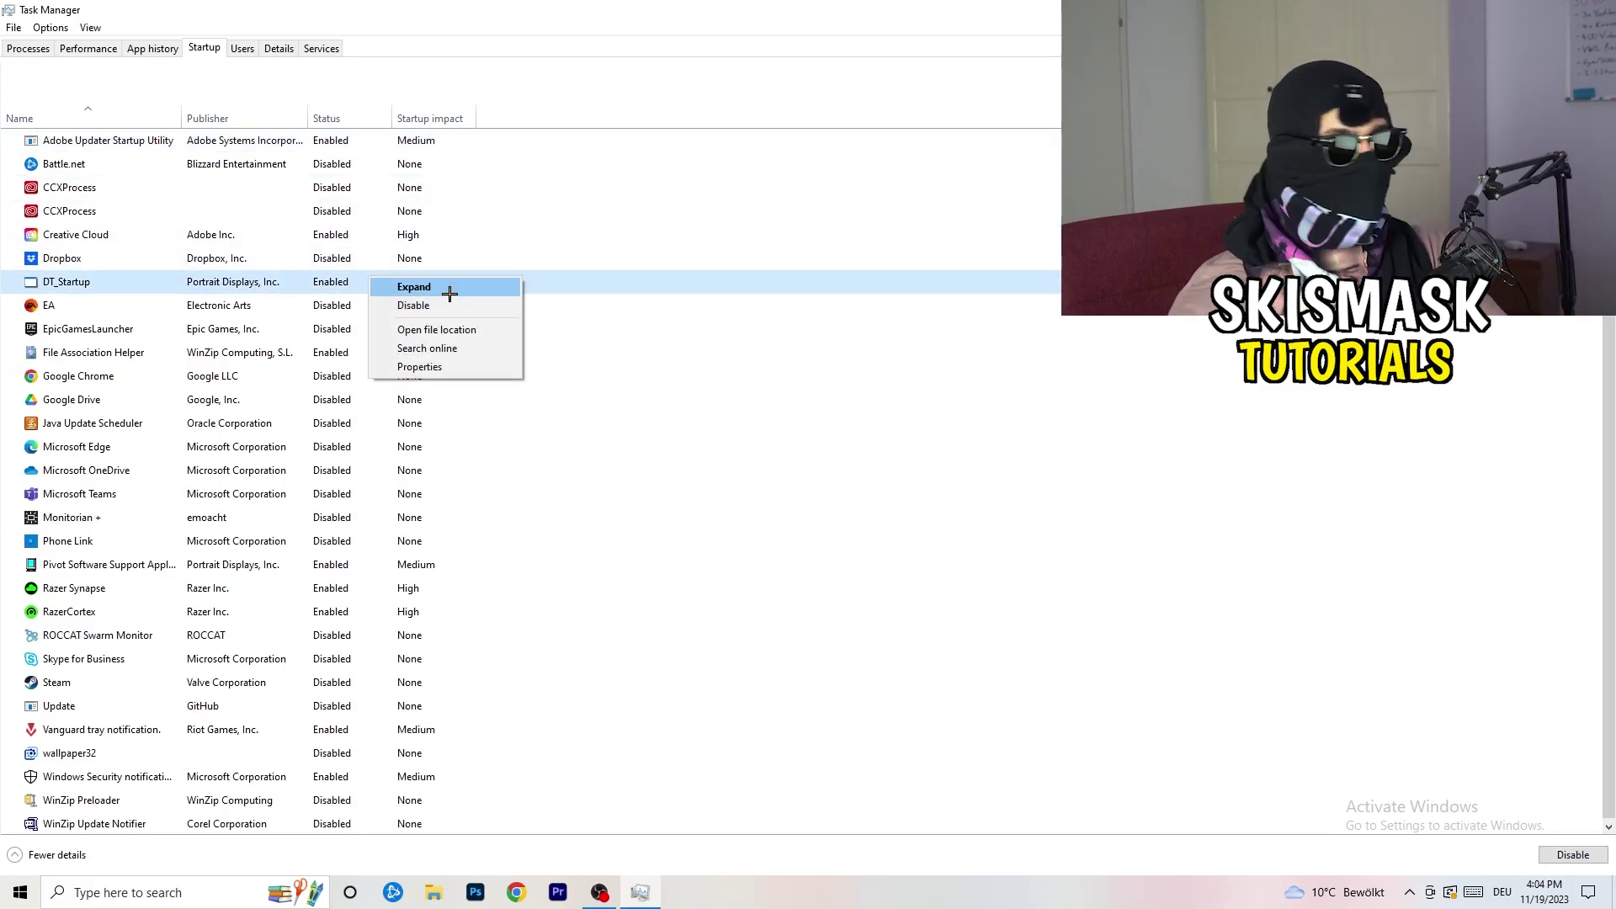
{"action": "left_click", "coordinate": [945, 53]}
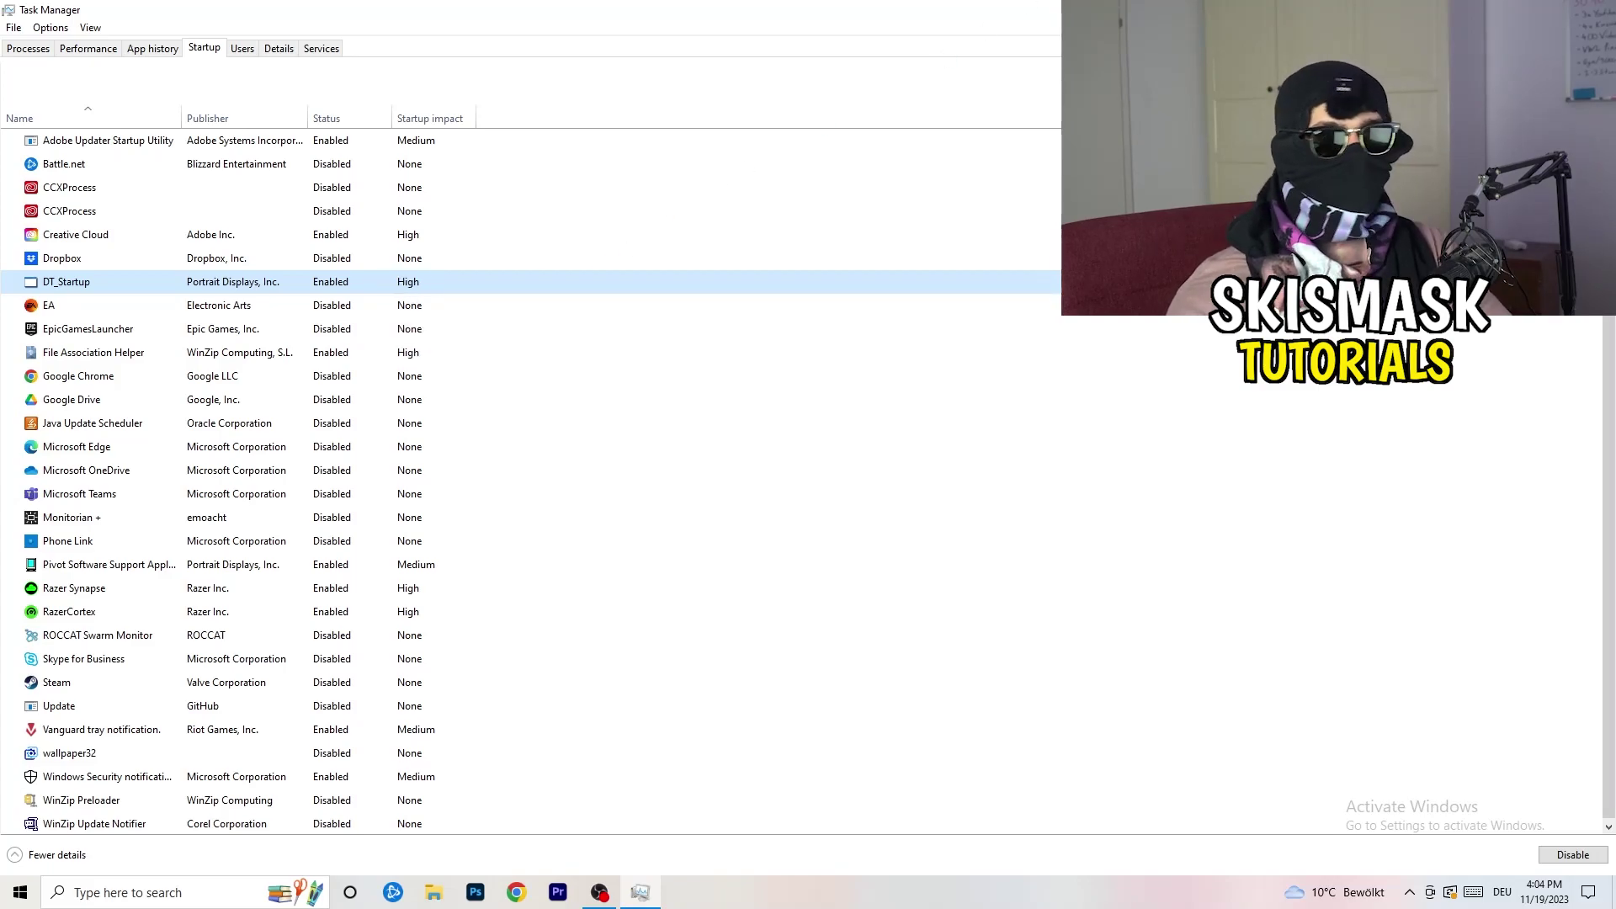
{"action": "key", "text": "alt+F4"}
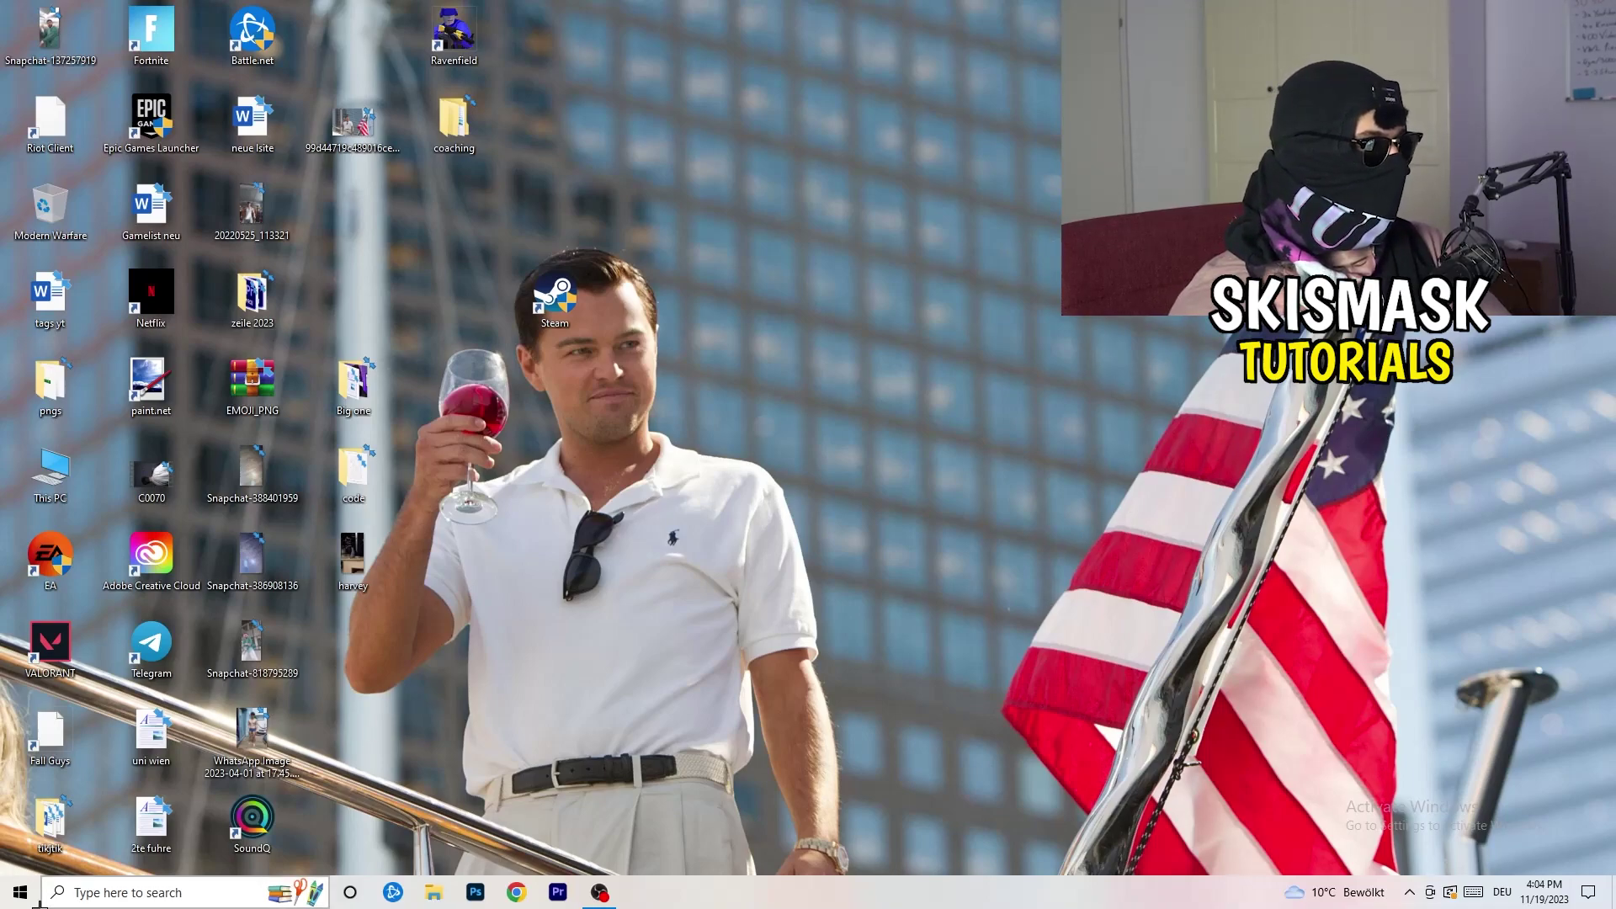
Open System display settings and keep 100% scaling at 1920 × 1080 resolution.
{"action": "left_click", "coordinate": [14, 898]}
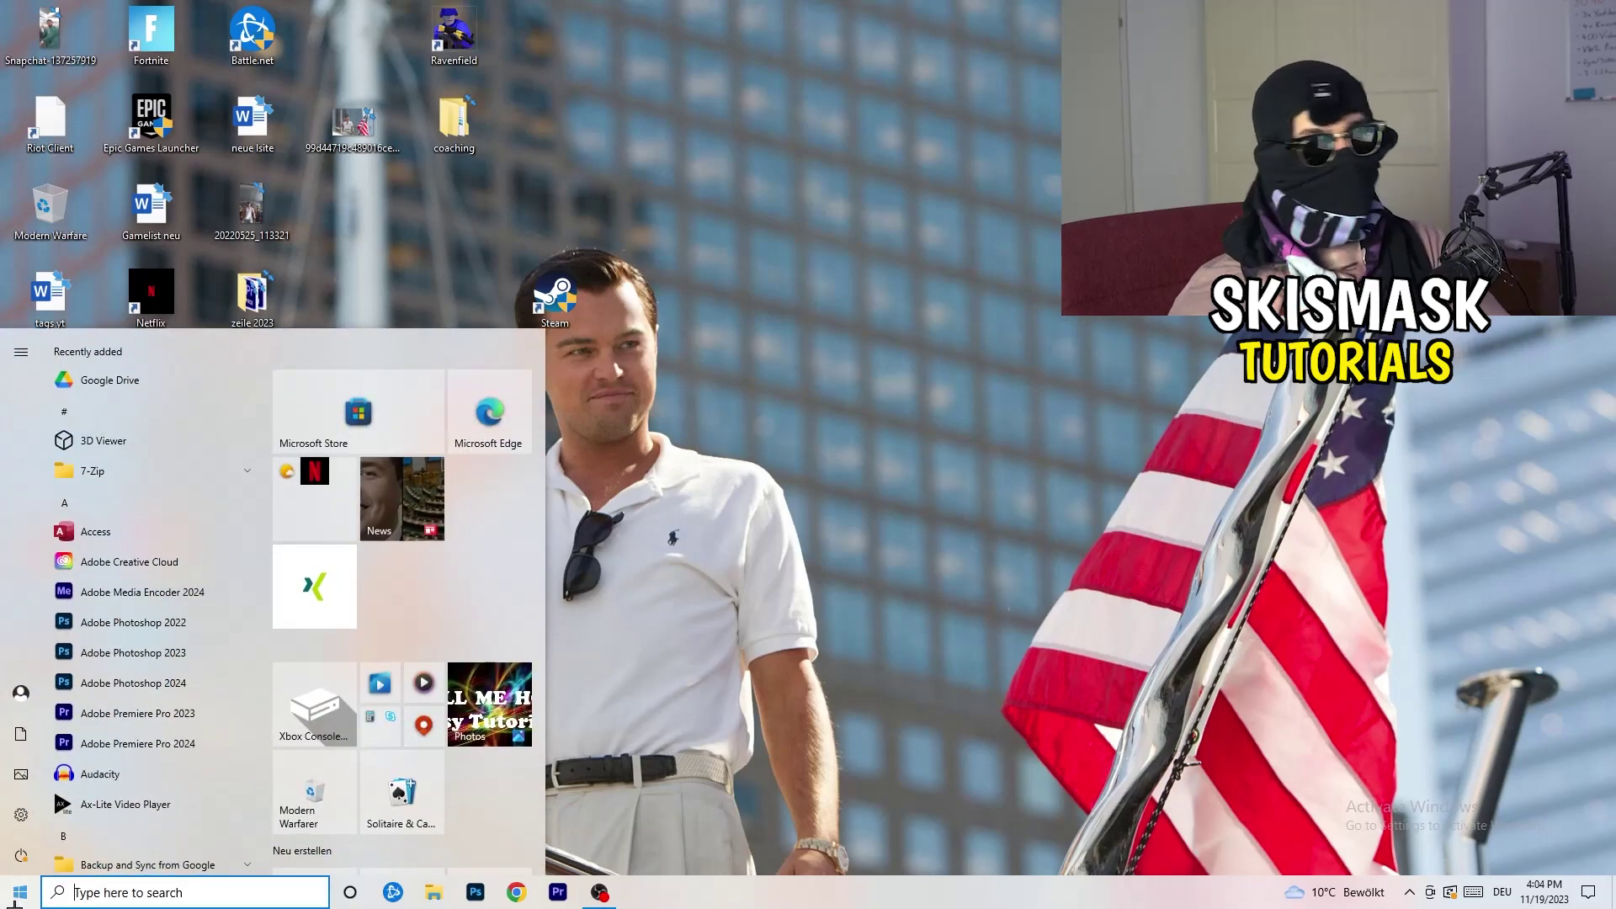
{"action": "left_click", "coordinate": [17, 820]}
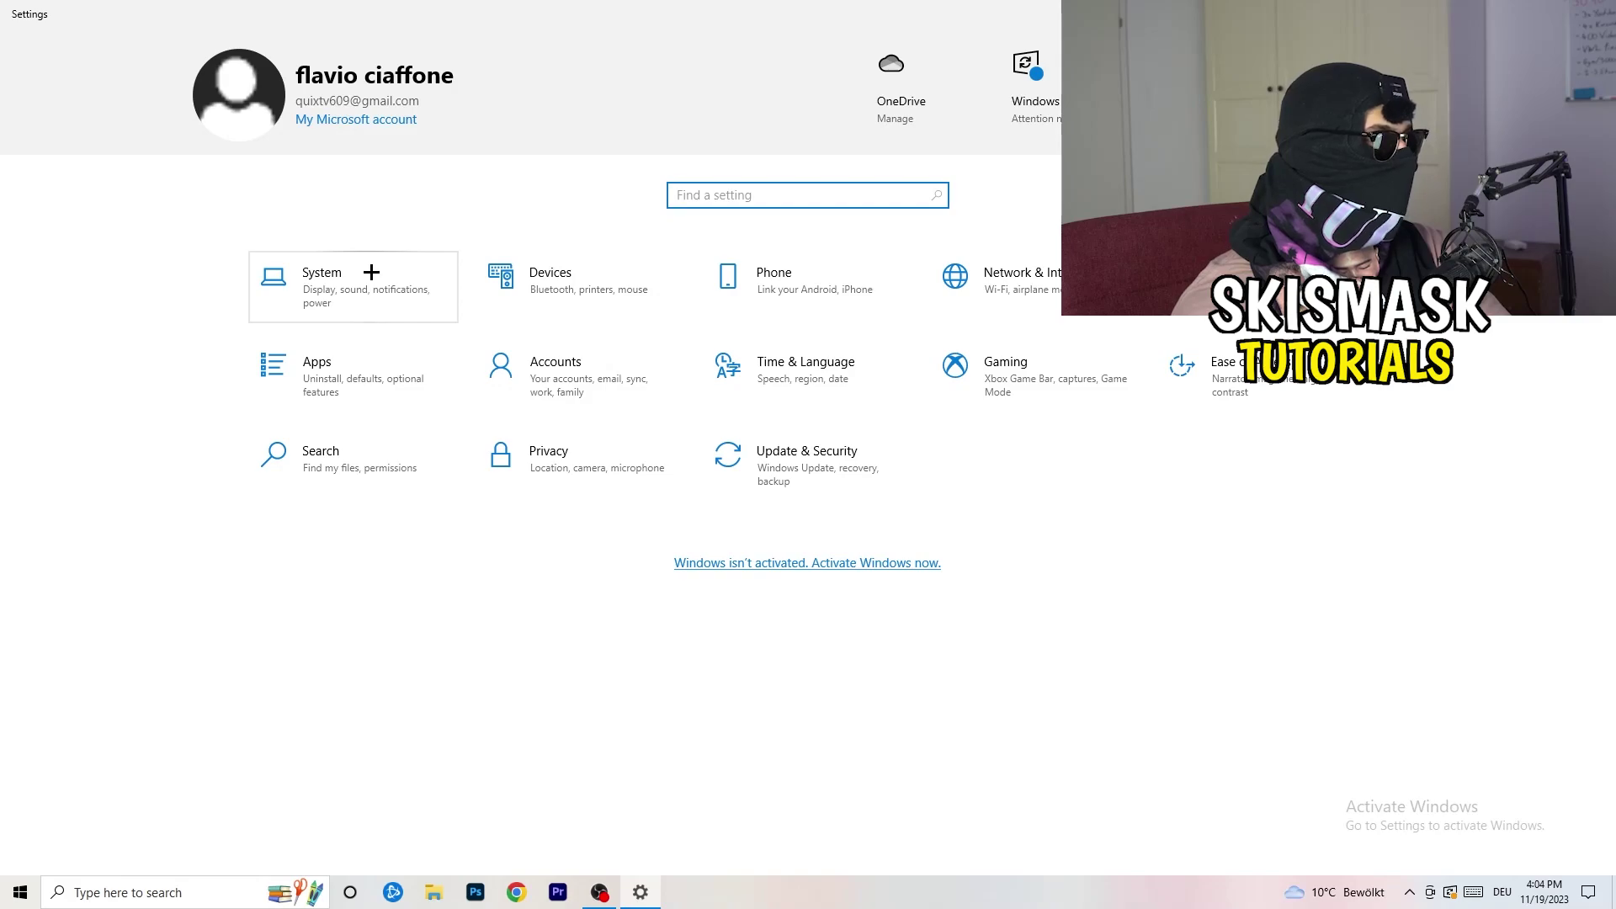
{"action": "left_click", "coordinate": [378, 272]}
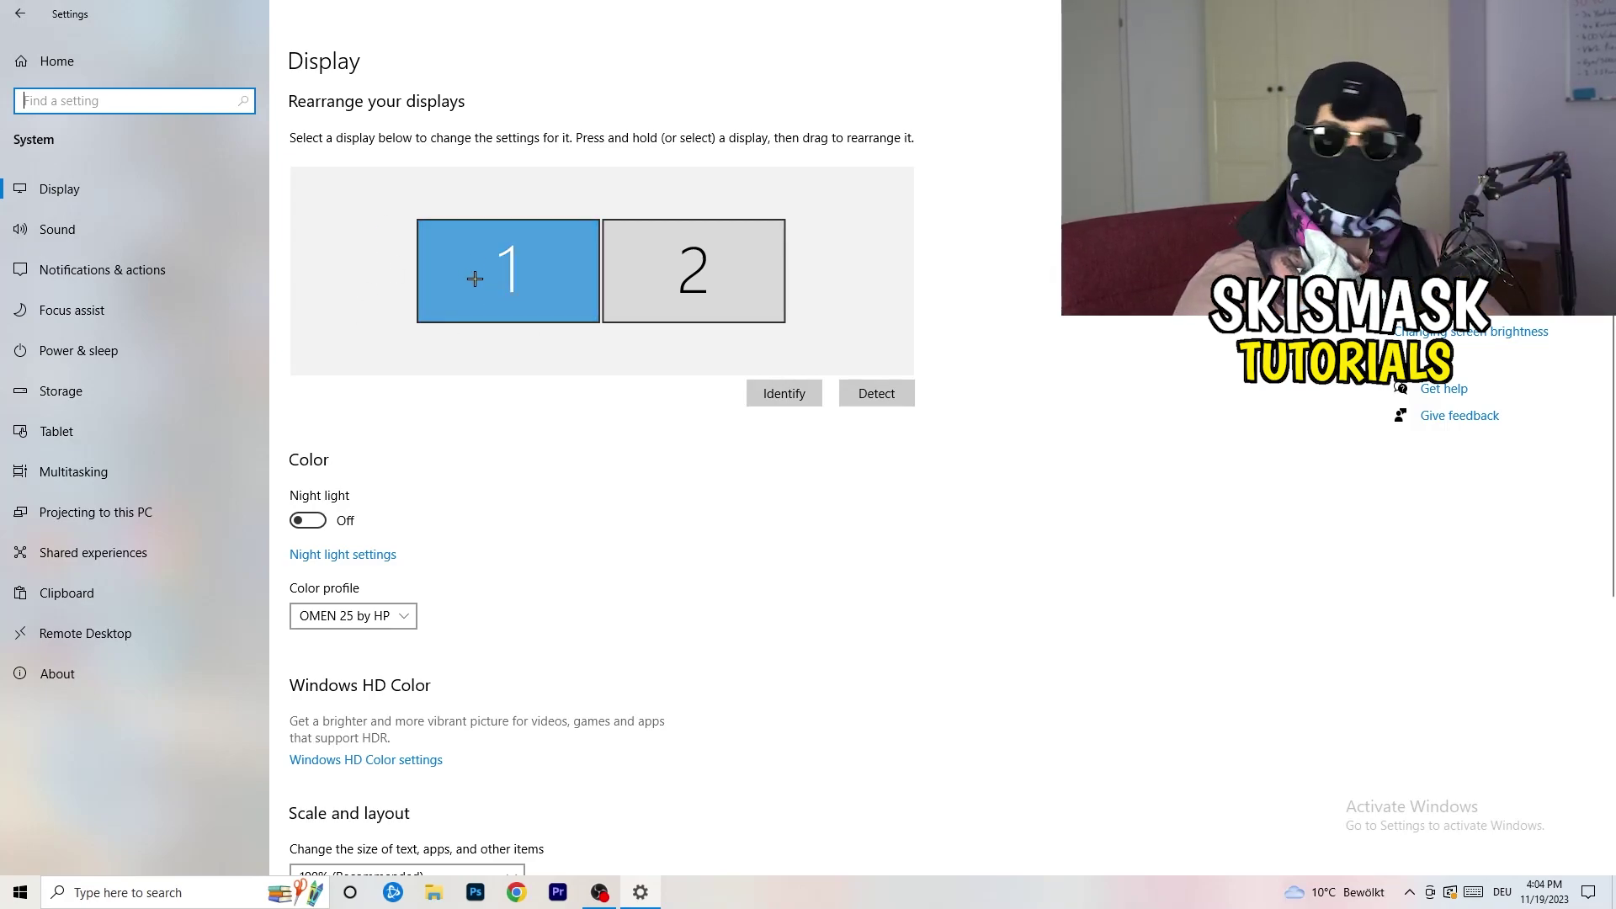
{"action": "scroll", "coordinate": [588, 307], "scroll_direction": "down", "scroll_amount": 4}
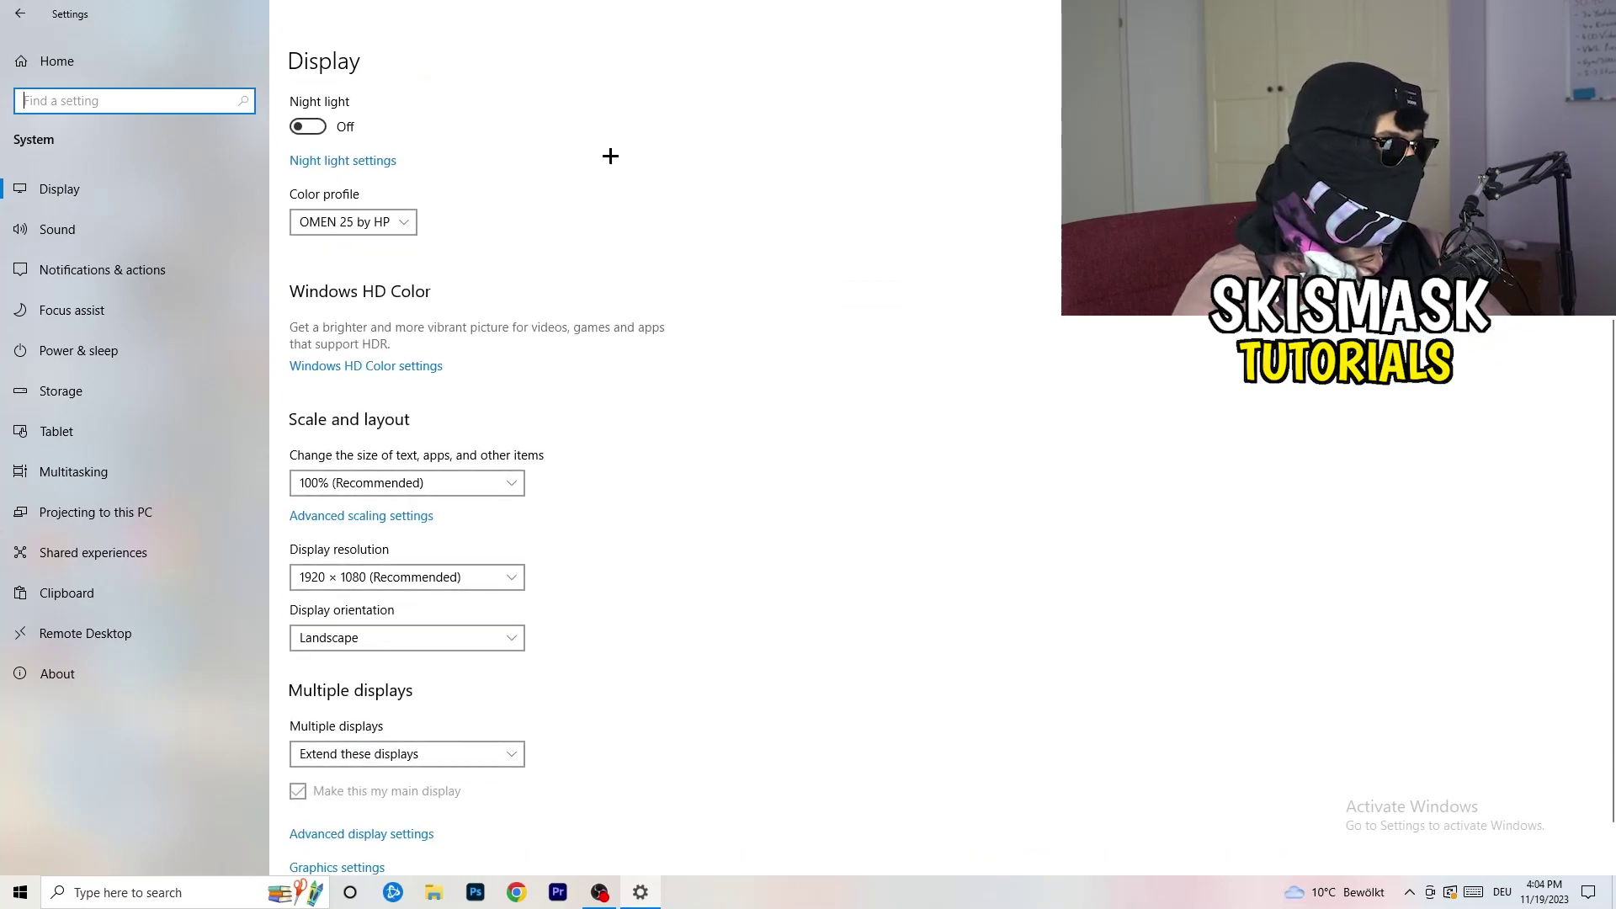
{"action": "left_click", "coordinate": [455, 483]}
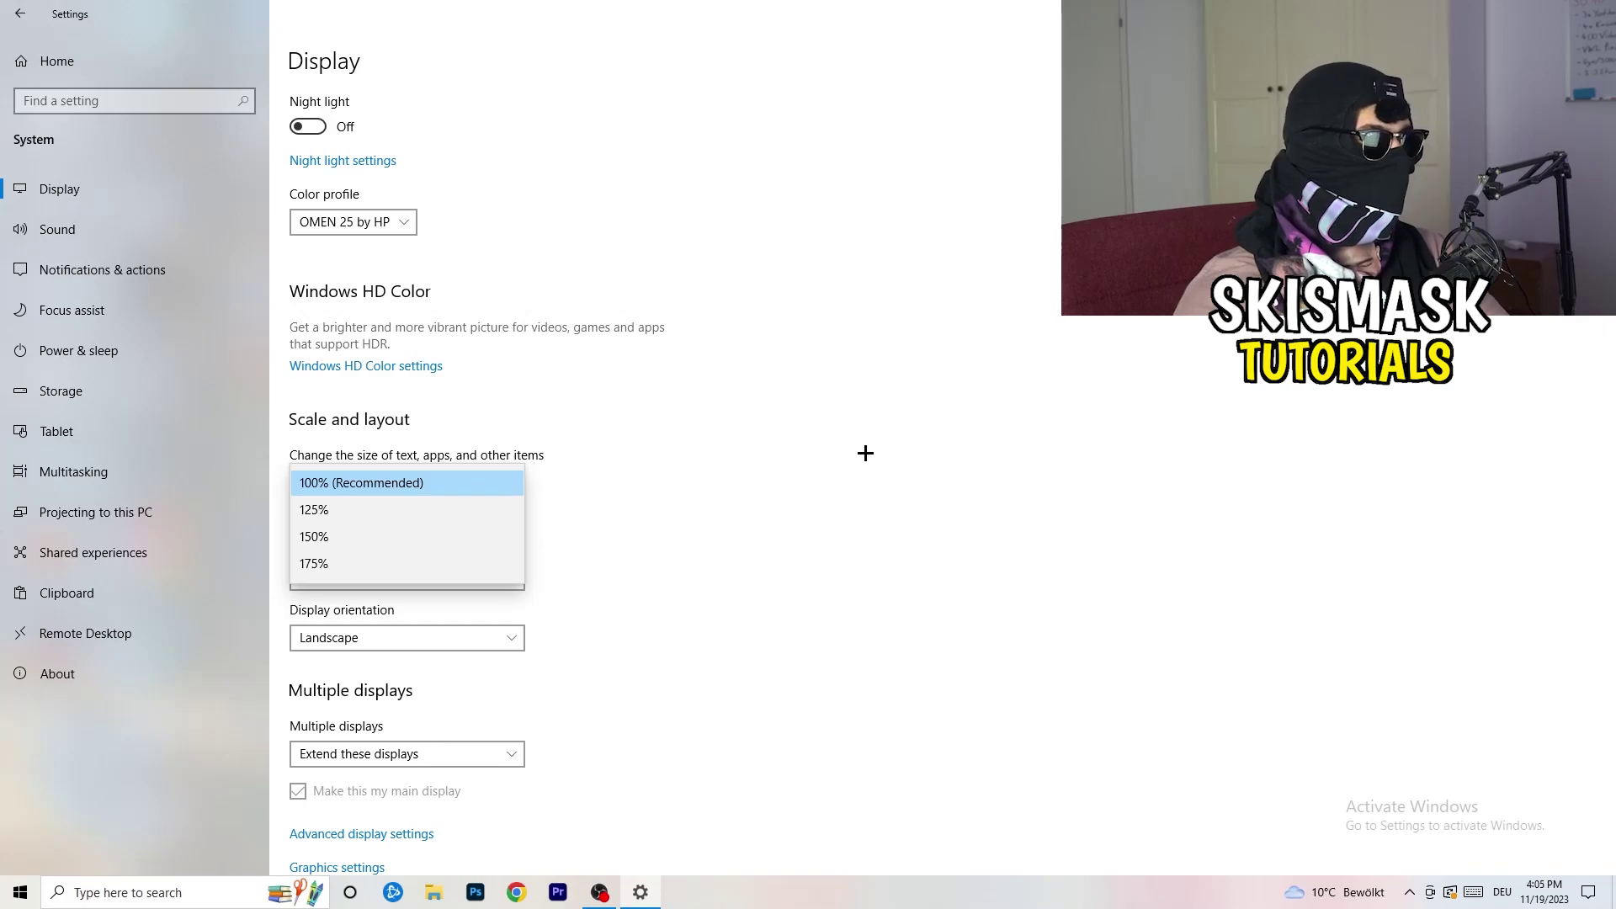
{"action": "left_click", "coordinate": [842, 446]}
{"action": "scroll", "coordinate": [685, 462], "scroll_direction": "down", "scroll_amount": 2}
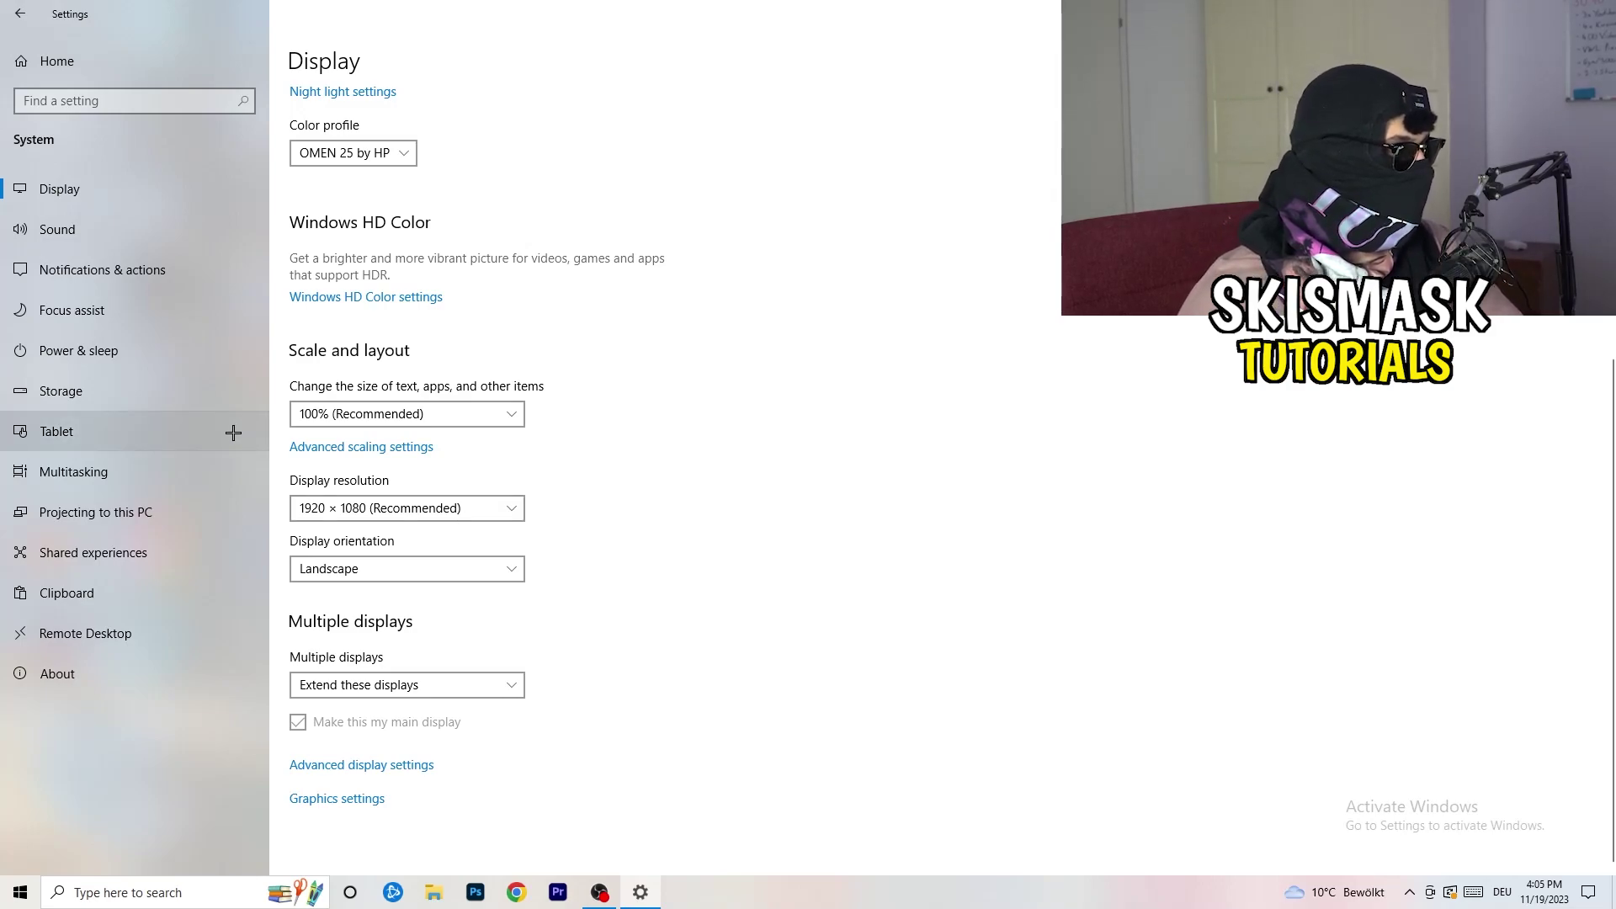
Check Power & sleep (screen 10 min, sleep 30 min) and review, then close, Power Options.
{"action": "left_click", "coordinate": [117, 350]}
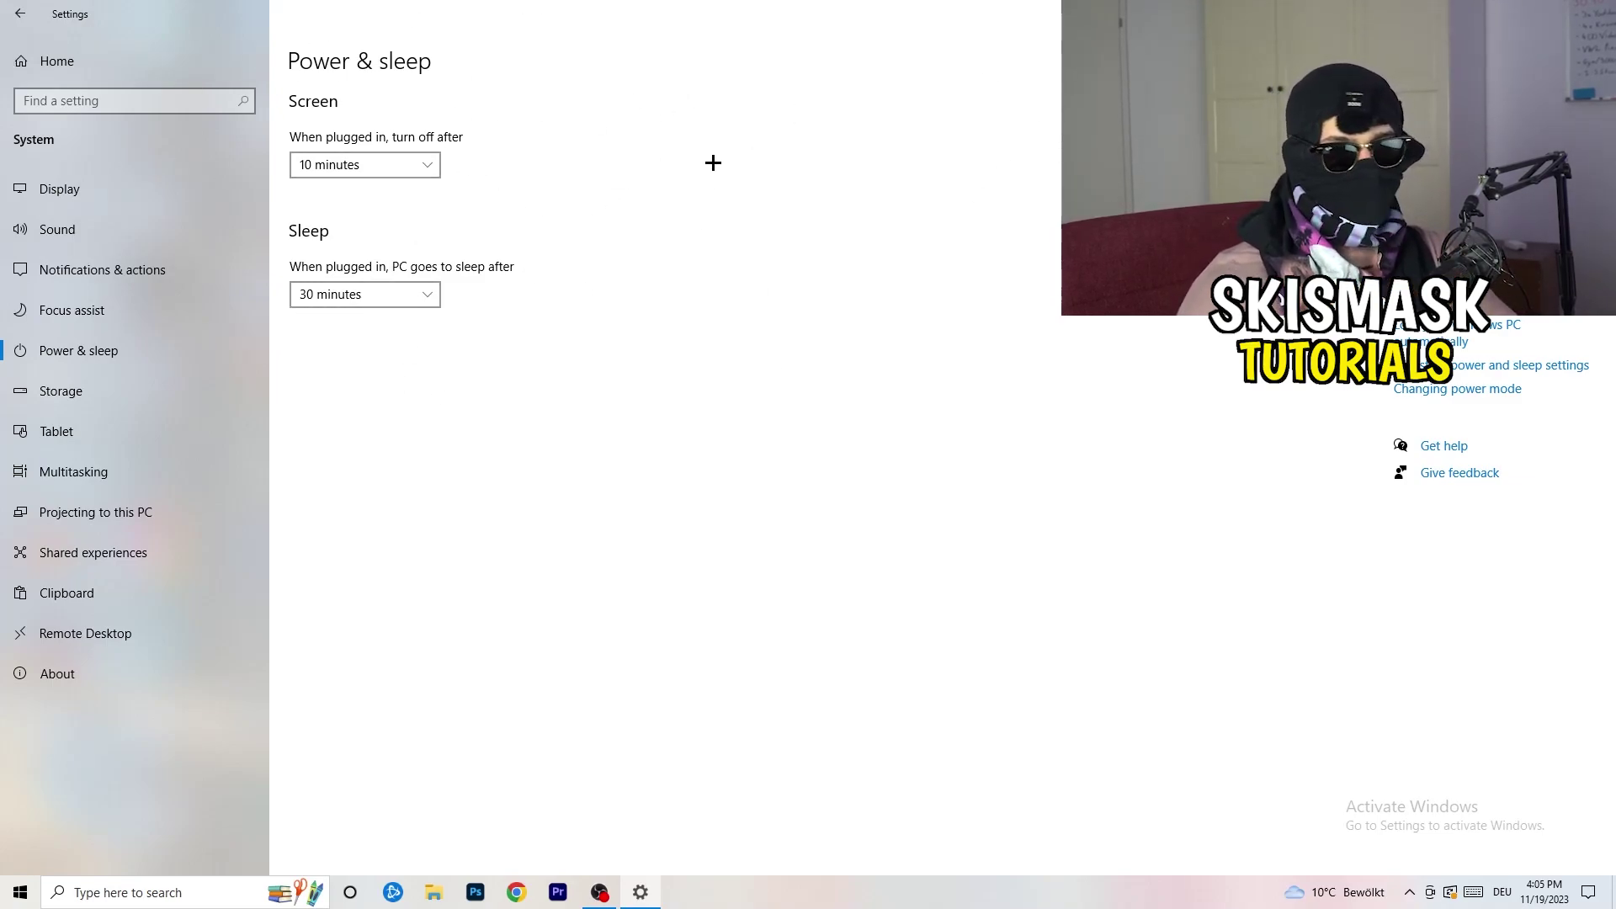
{"action": "left_click", "coordinate": [1431, 364]}
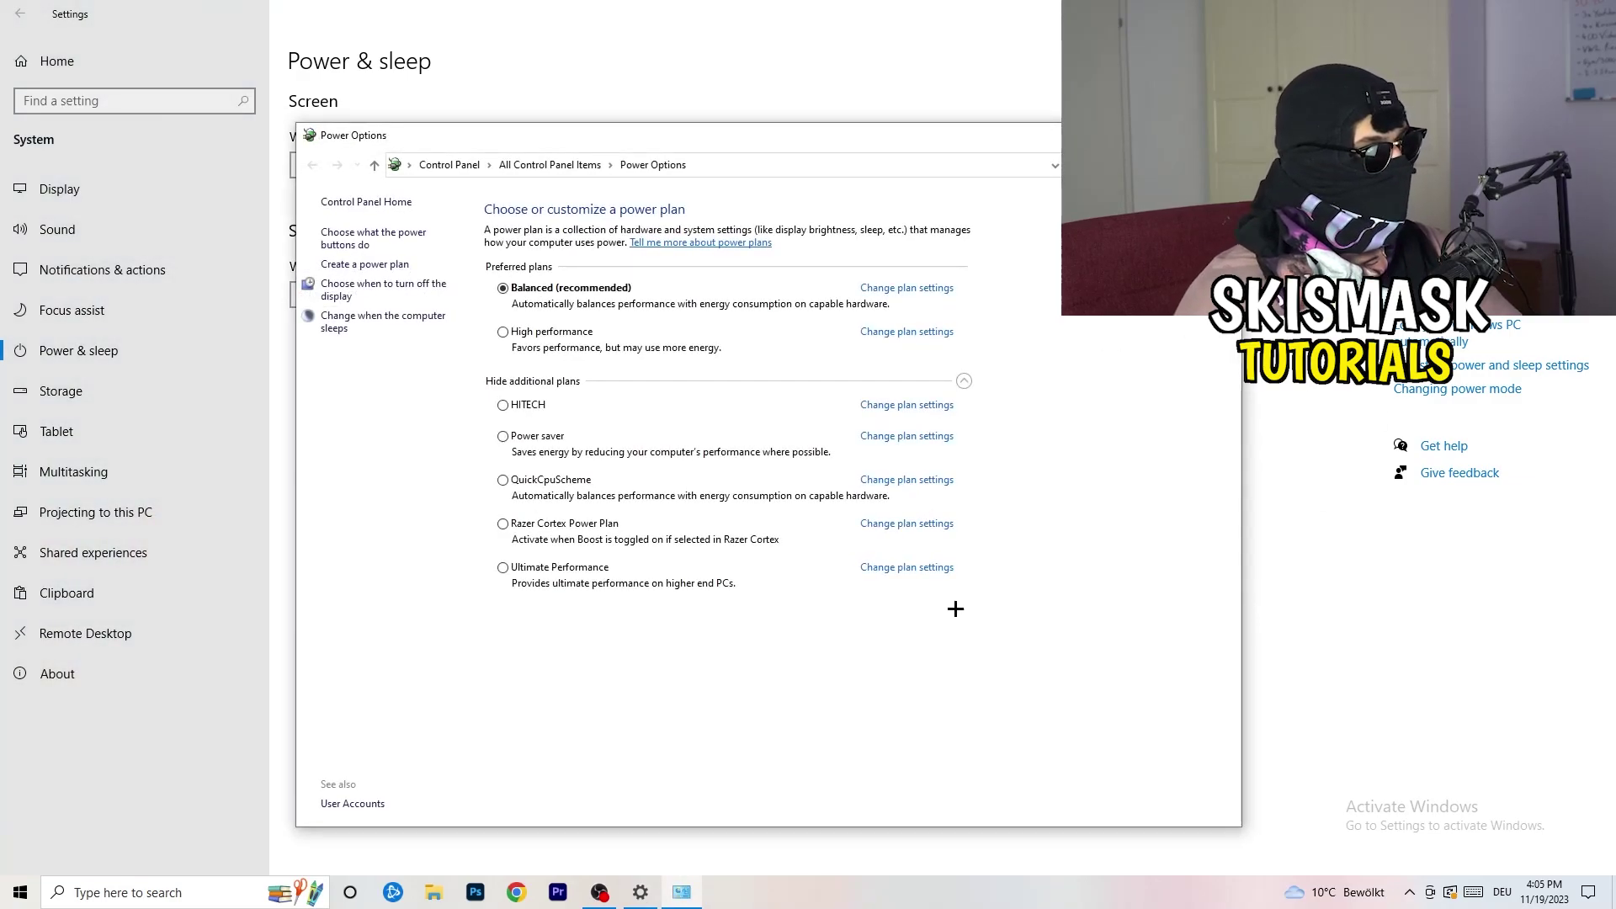
{"action": "left_click", "coordinate": [963, 381]}
{"action": "left_click", "coordinate": [965, 383]}
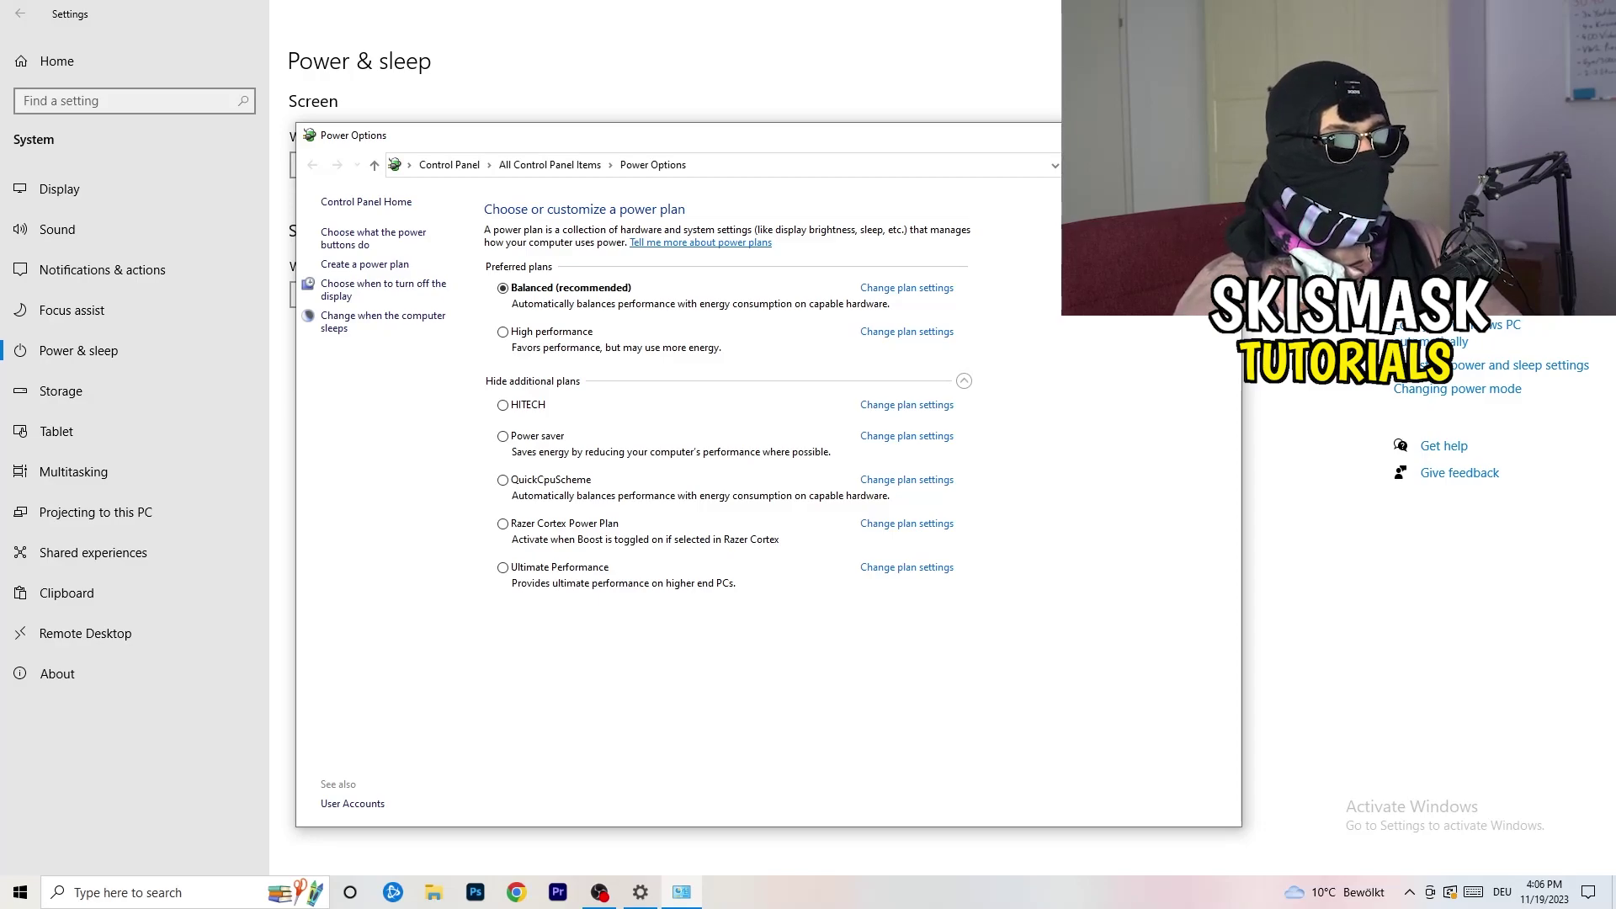
{"action": "key", "text": "alt+F4"}
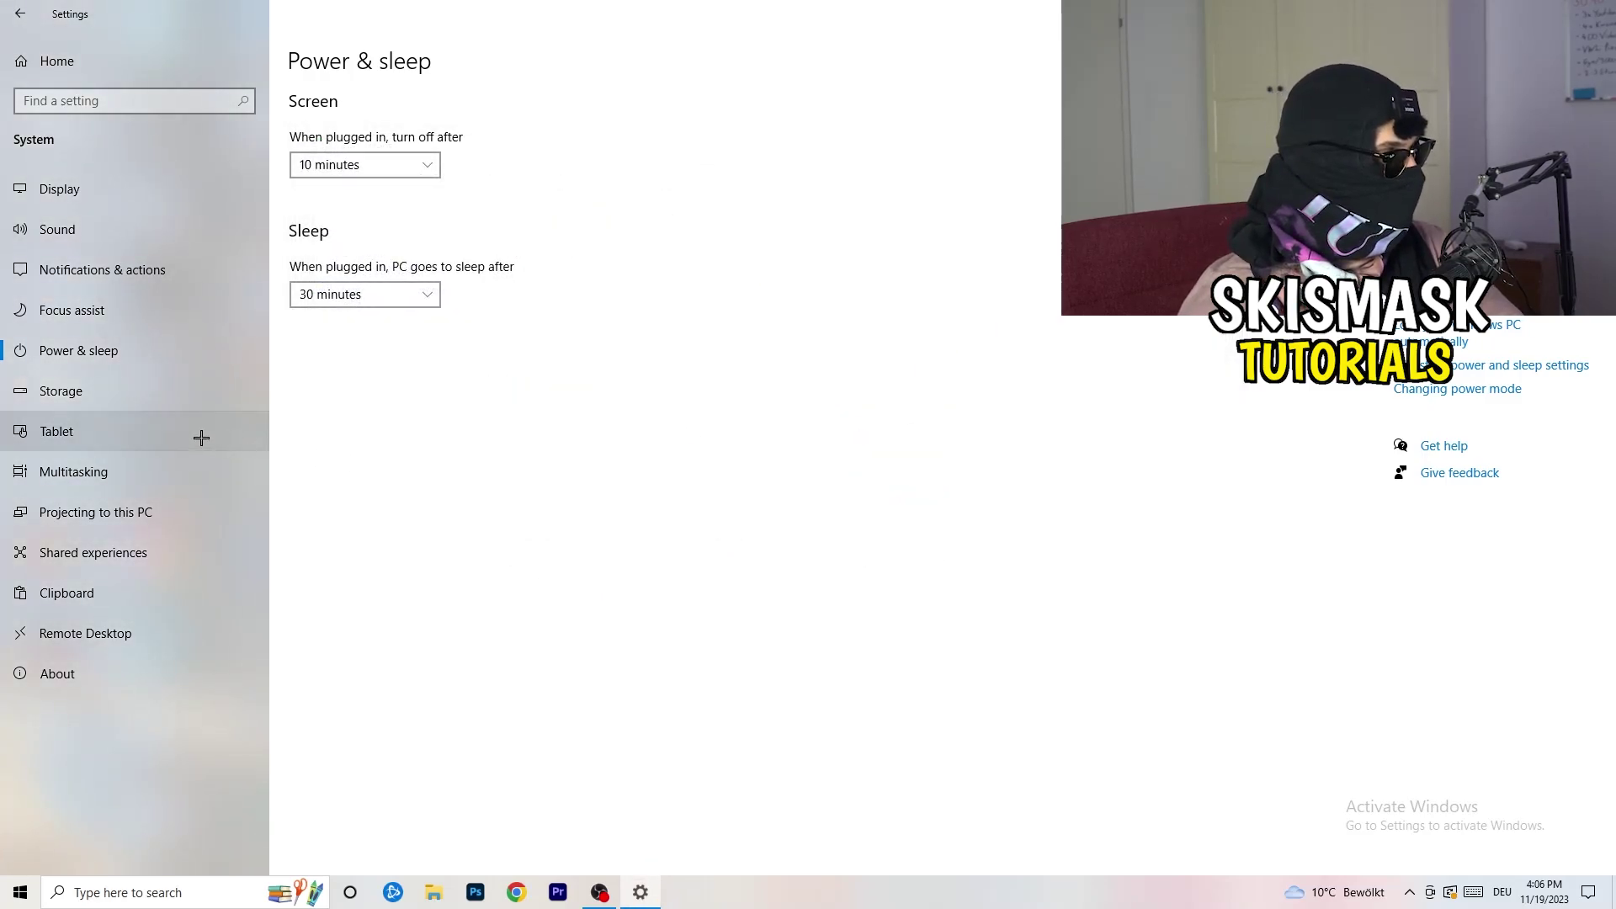
Keep Storage Sense running weekly and enable deleting unused temporary files.
{"action": "left_click", "coordinate": [111, 402]}
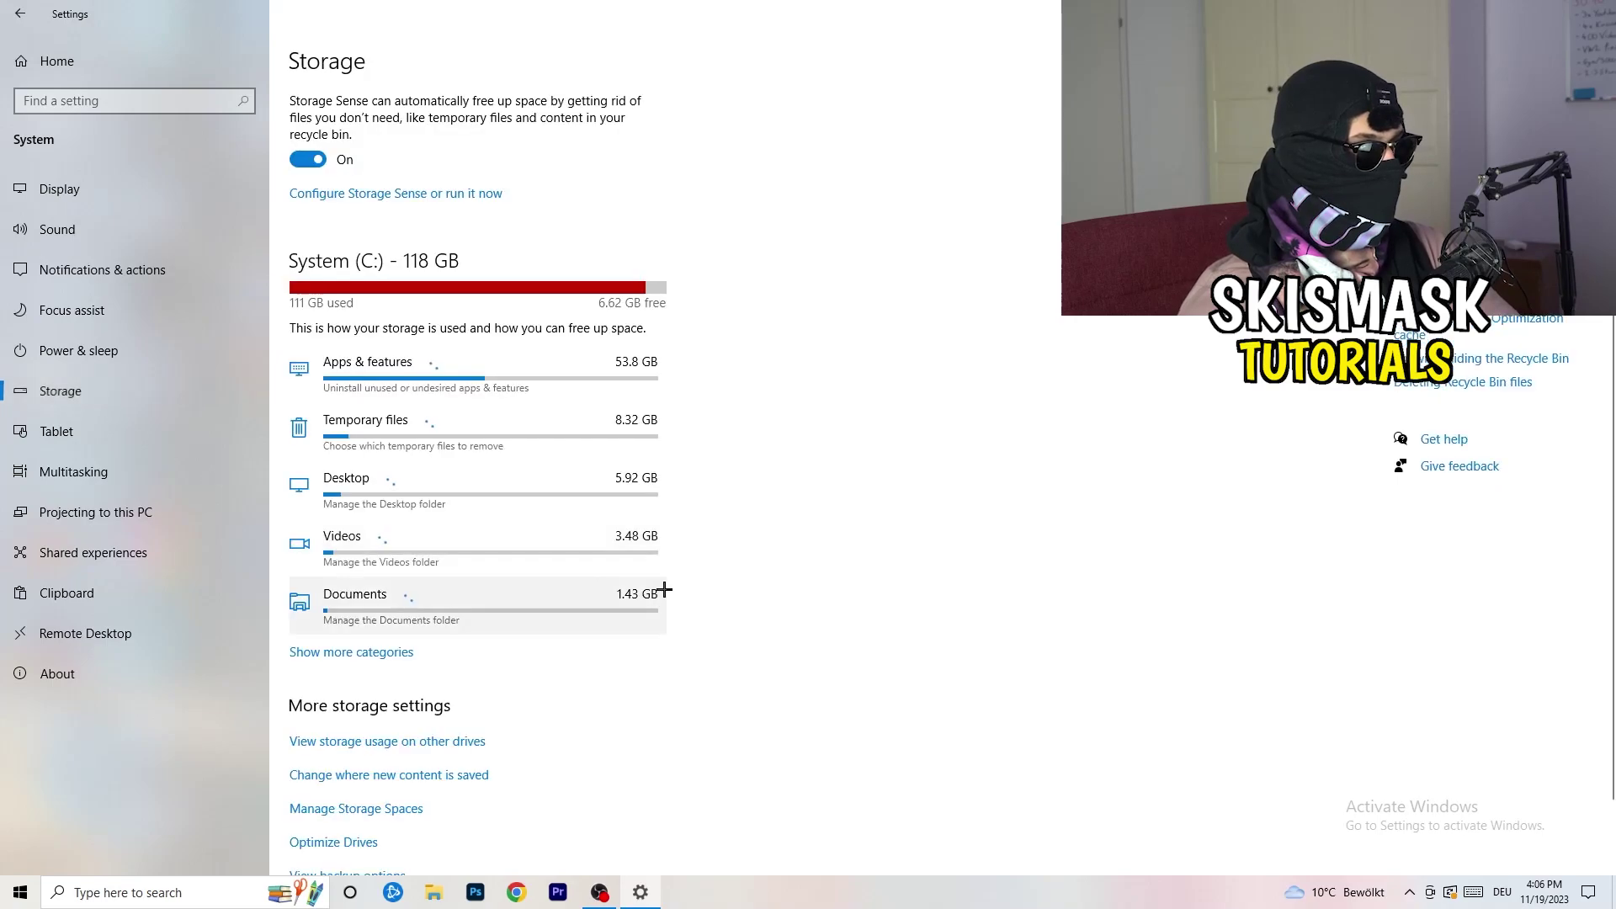
{"action": "left_click", "coordinate": [408, 194]}
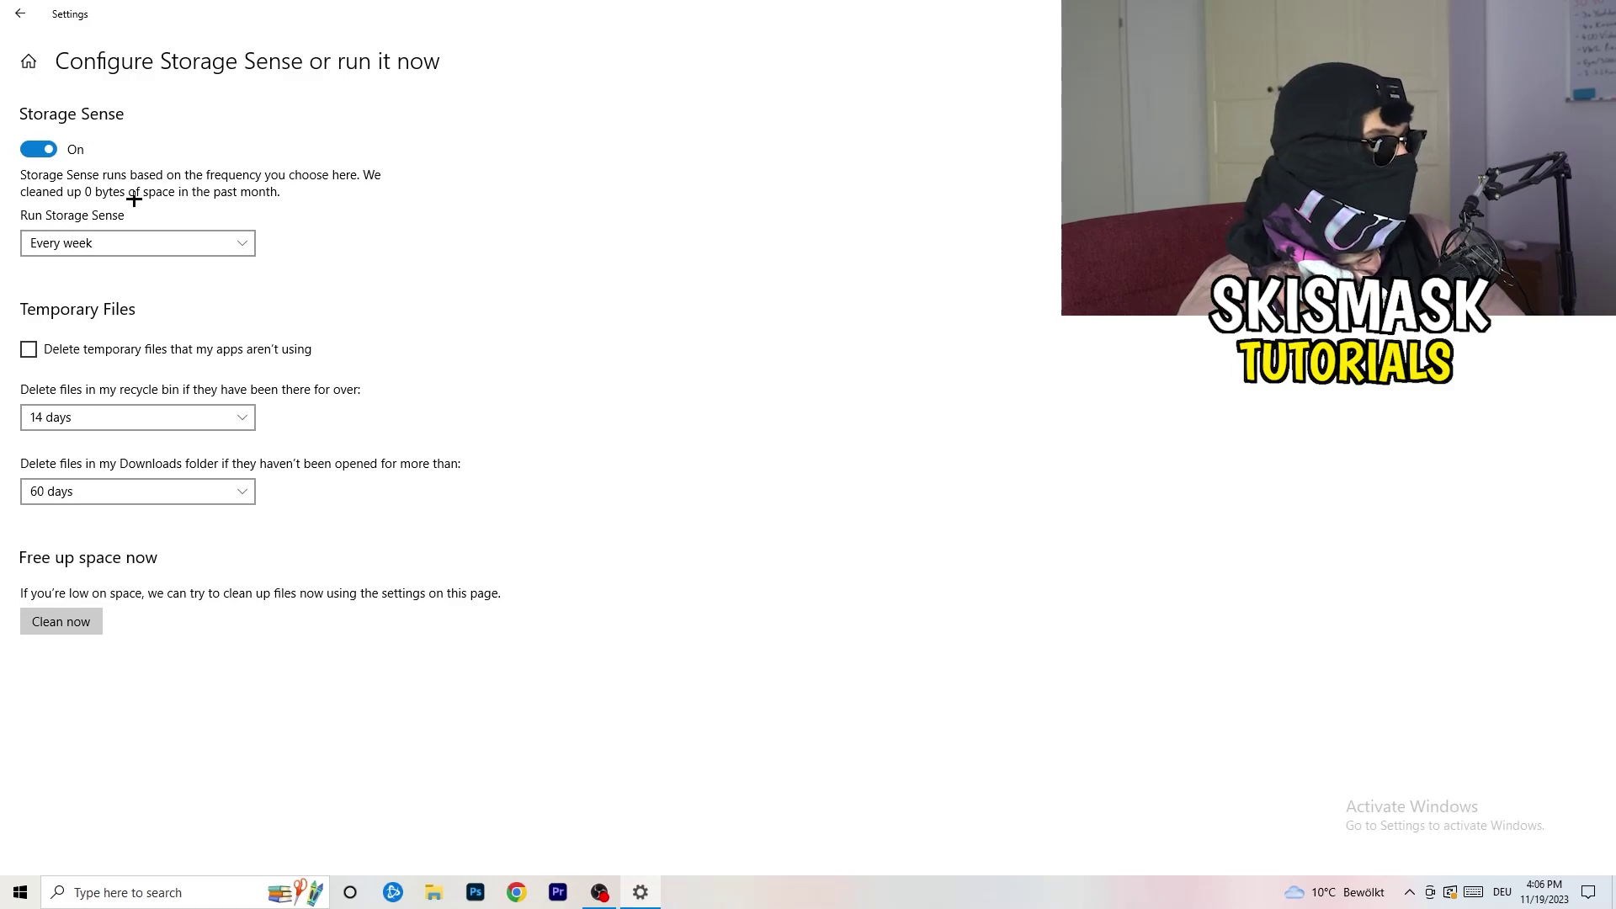
{"action": "left_click", "coordinate": [147, 244]}
{"action": "left_click", "coordinate": [503, 251]}
{"action": "left_click", "coordinate": [95, 349]}
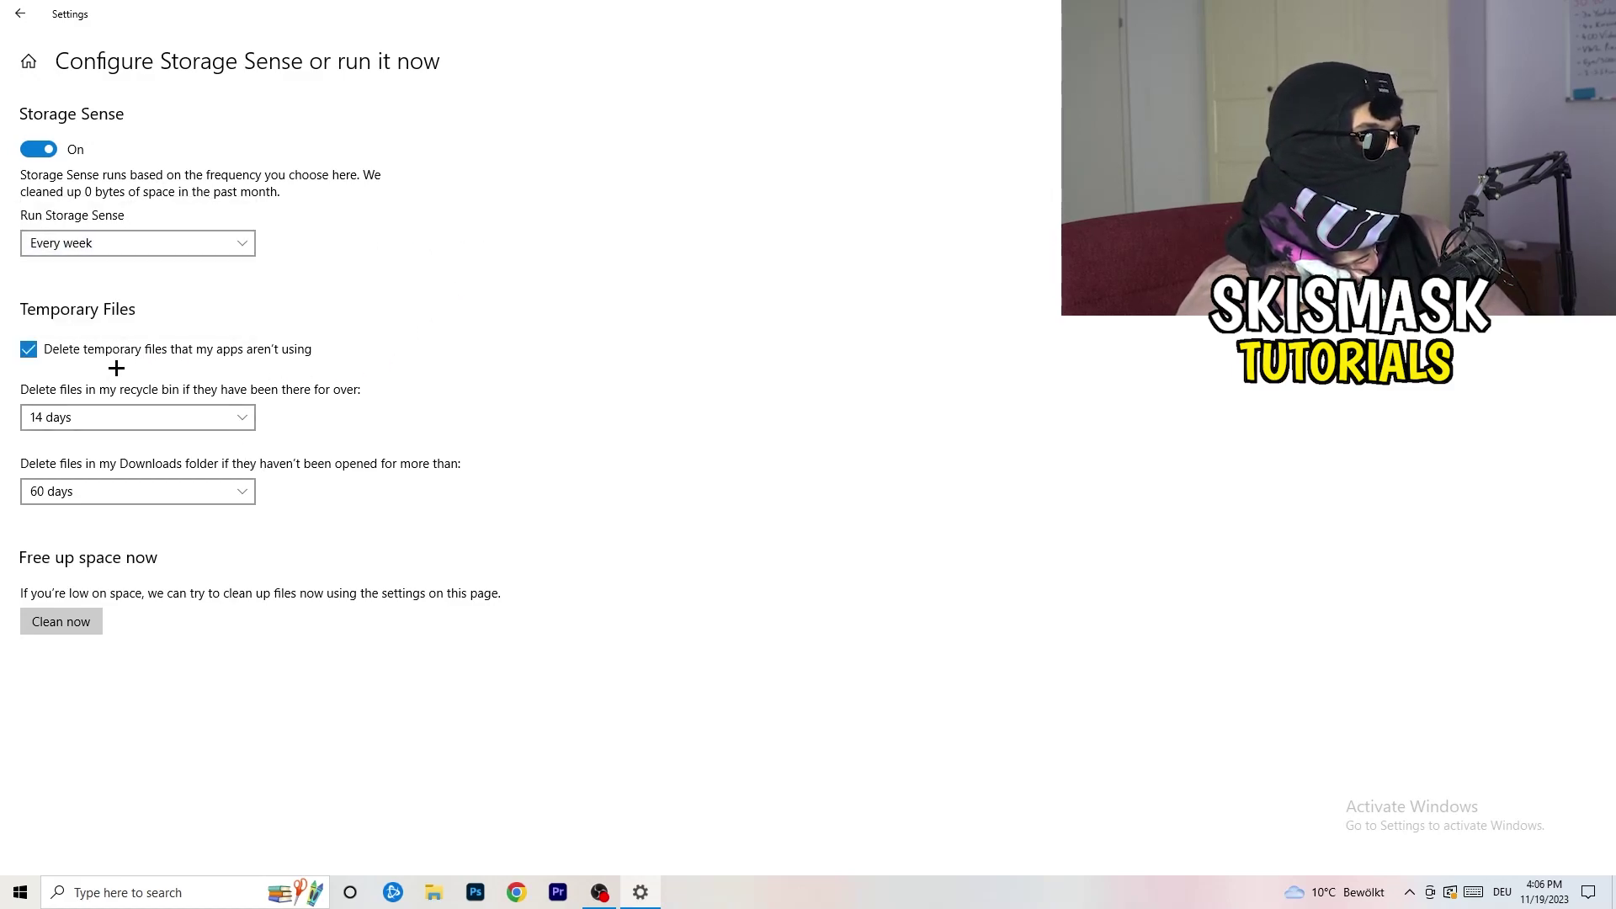
Keep recycle bin cleanup at 14 days and Downloads at 60 days, then return home.
{"action": "left_click", "coordinate": [122, 418]}
{"action": "left_click", "coordinate": [559, 328]}
{"action": "left_click", "coordinate": [235, 407]}
{"action": "left_click", "coordinate": [721, 294]}
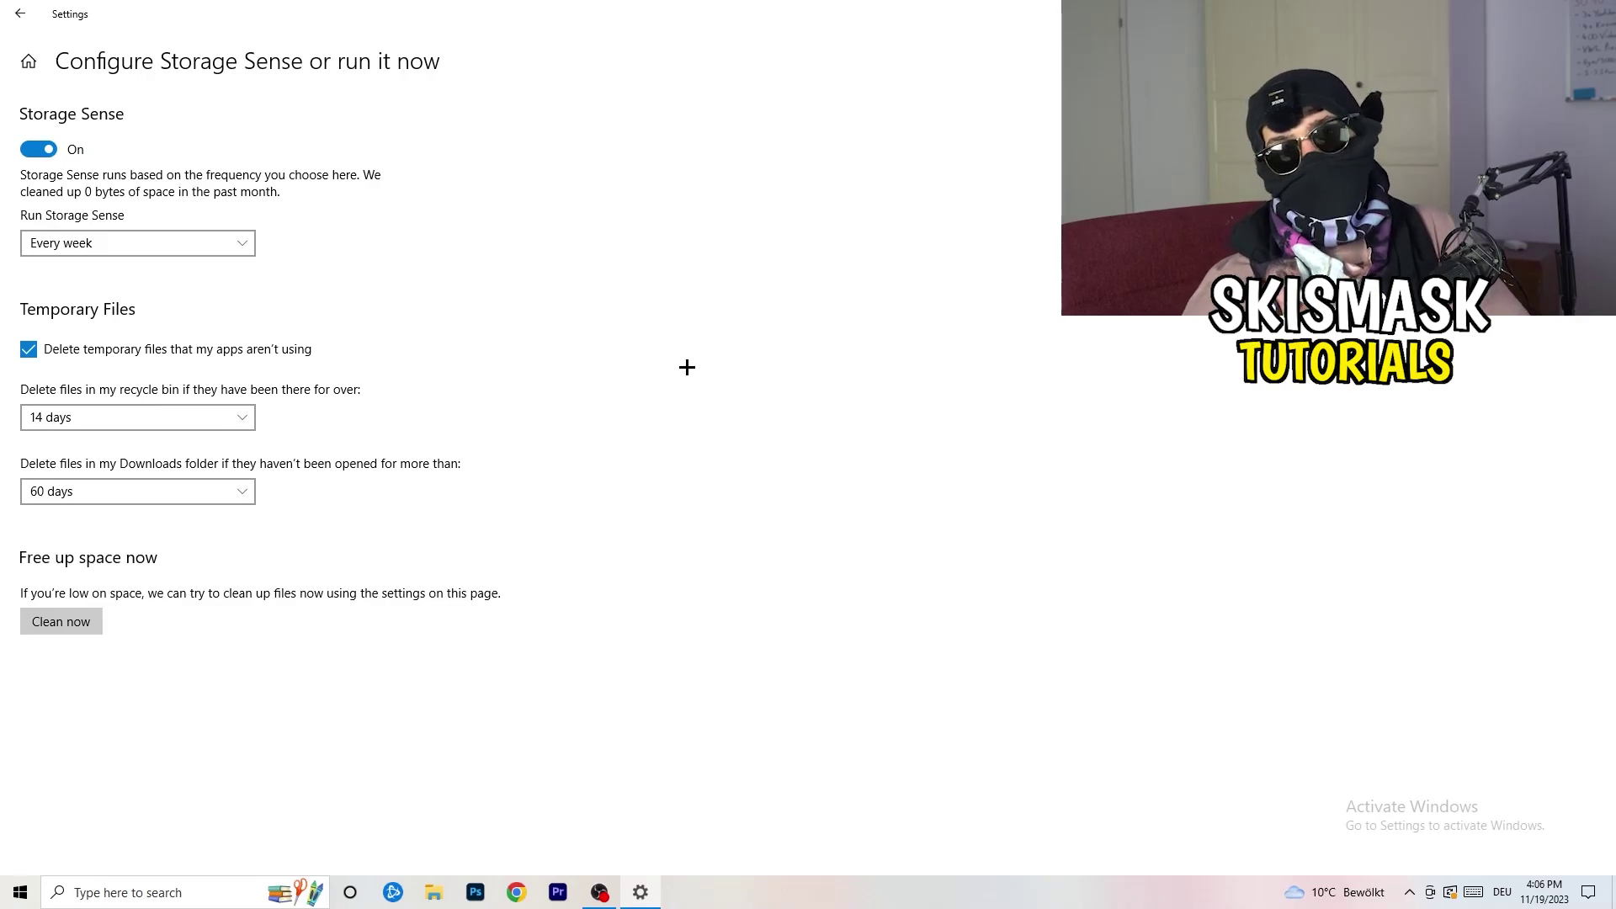
{"action": "left_click", "coordinate": [148, 492]}
{"action": "left_click", "coordinate": [635, 382]}
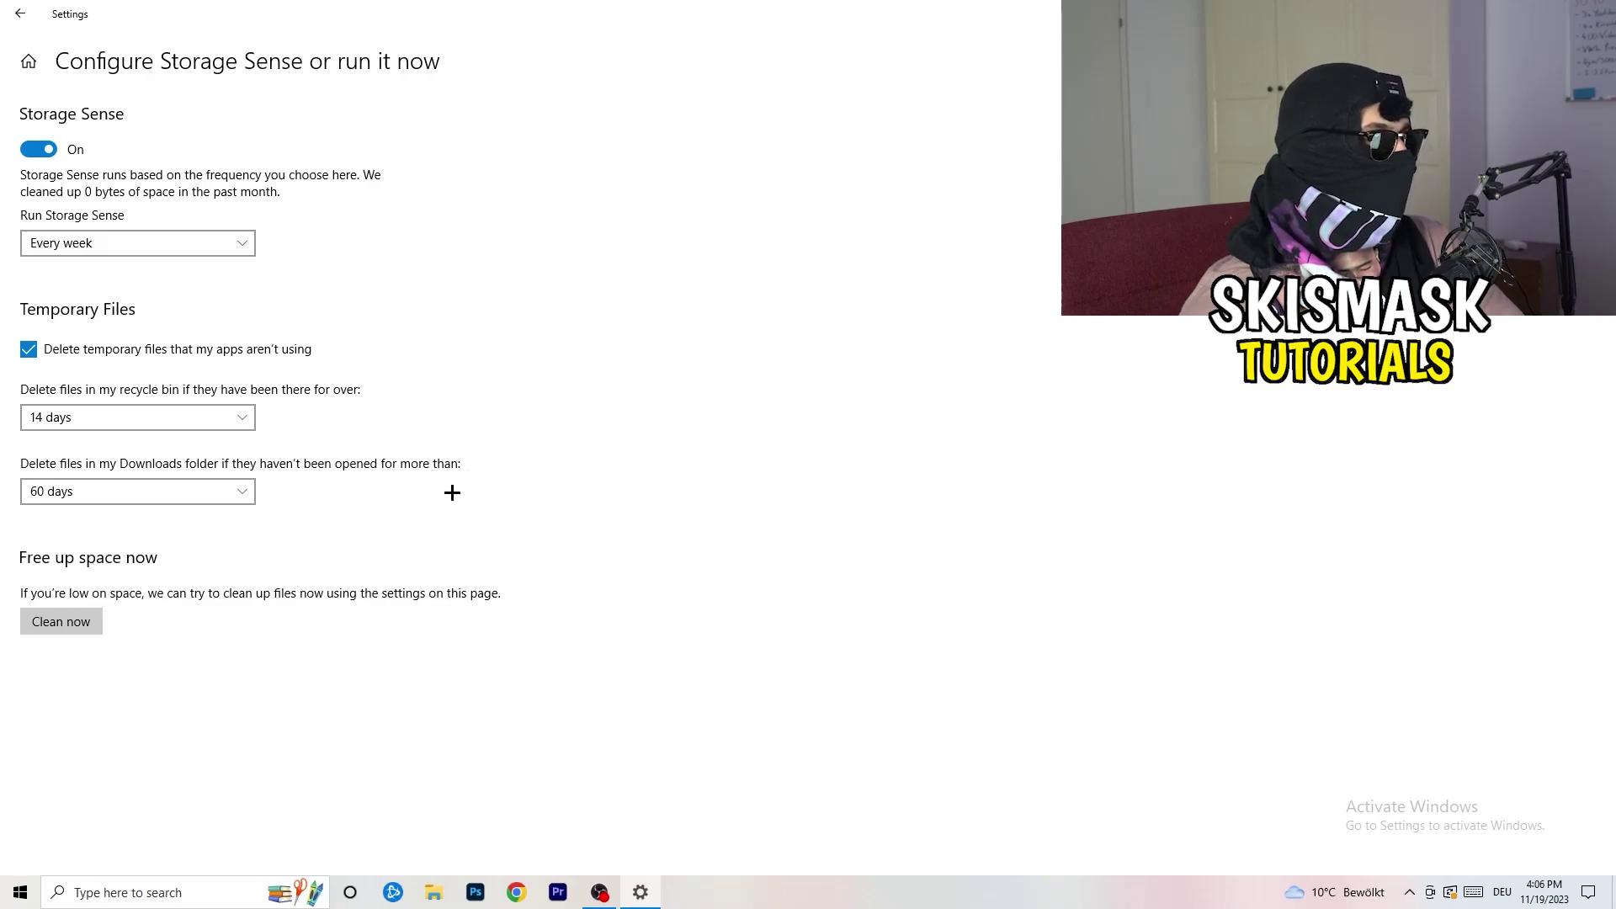
{"action": "left_click", "coordinate": [191, 493]}
{"action": "left_click", "coordinate": [791, 409]}
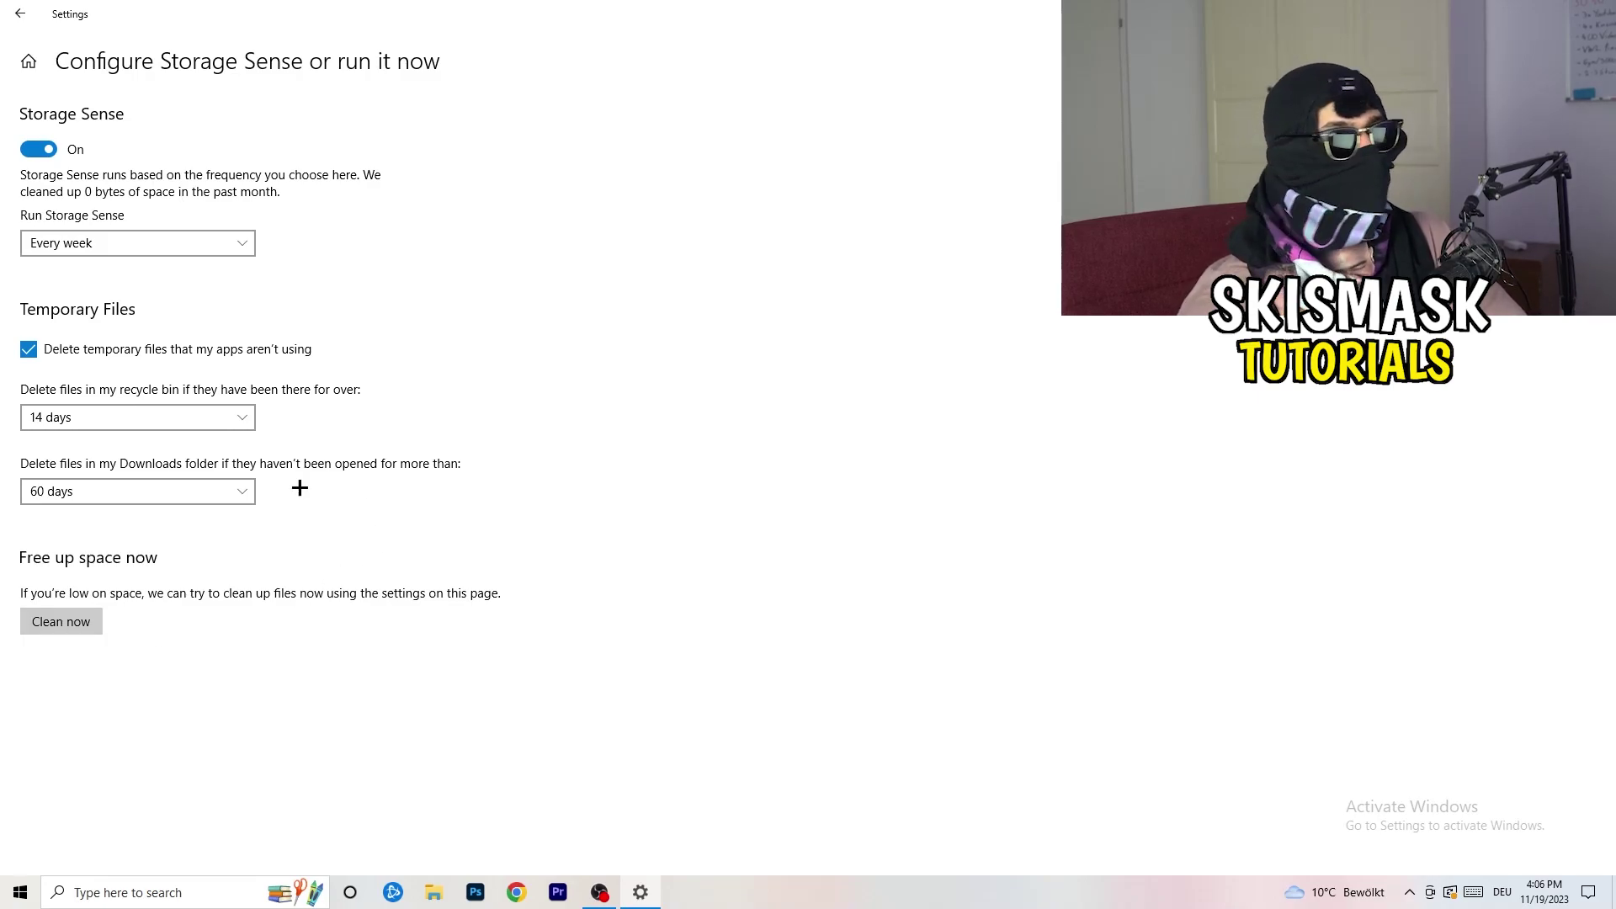
{"action": "left_click", "coordinate": [35, 79]}
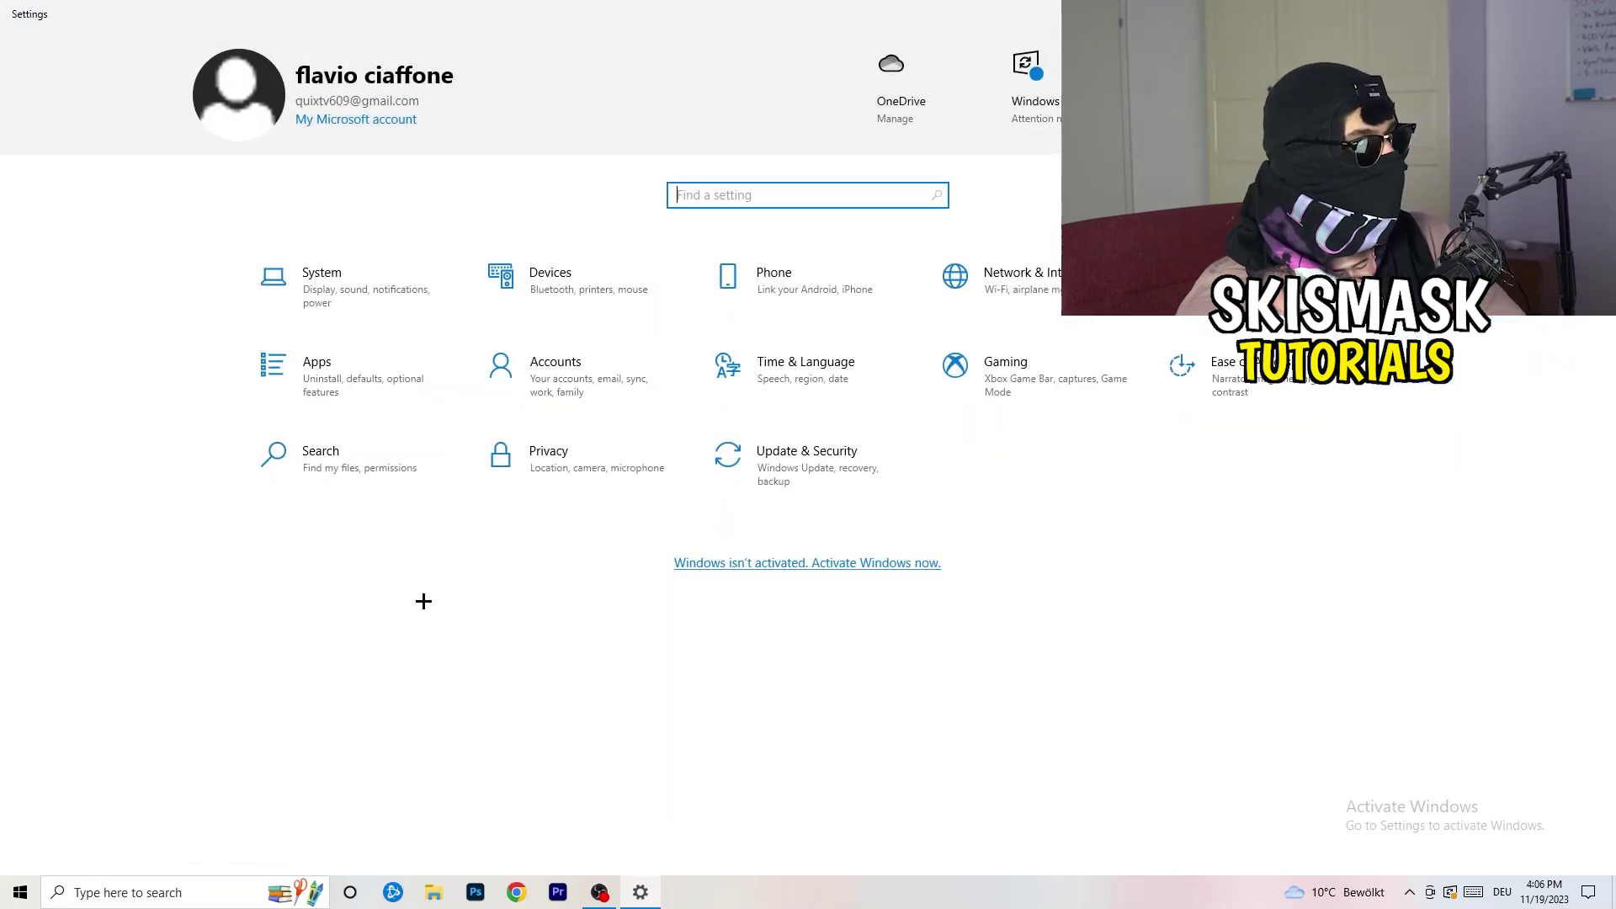
Check Windows Update's pending restart under Update & Security, then close Settings.
{"action": "left_click", "coordinate": [796, 474]}
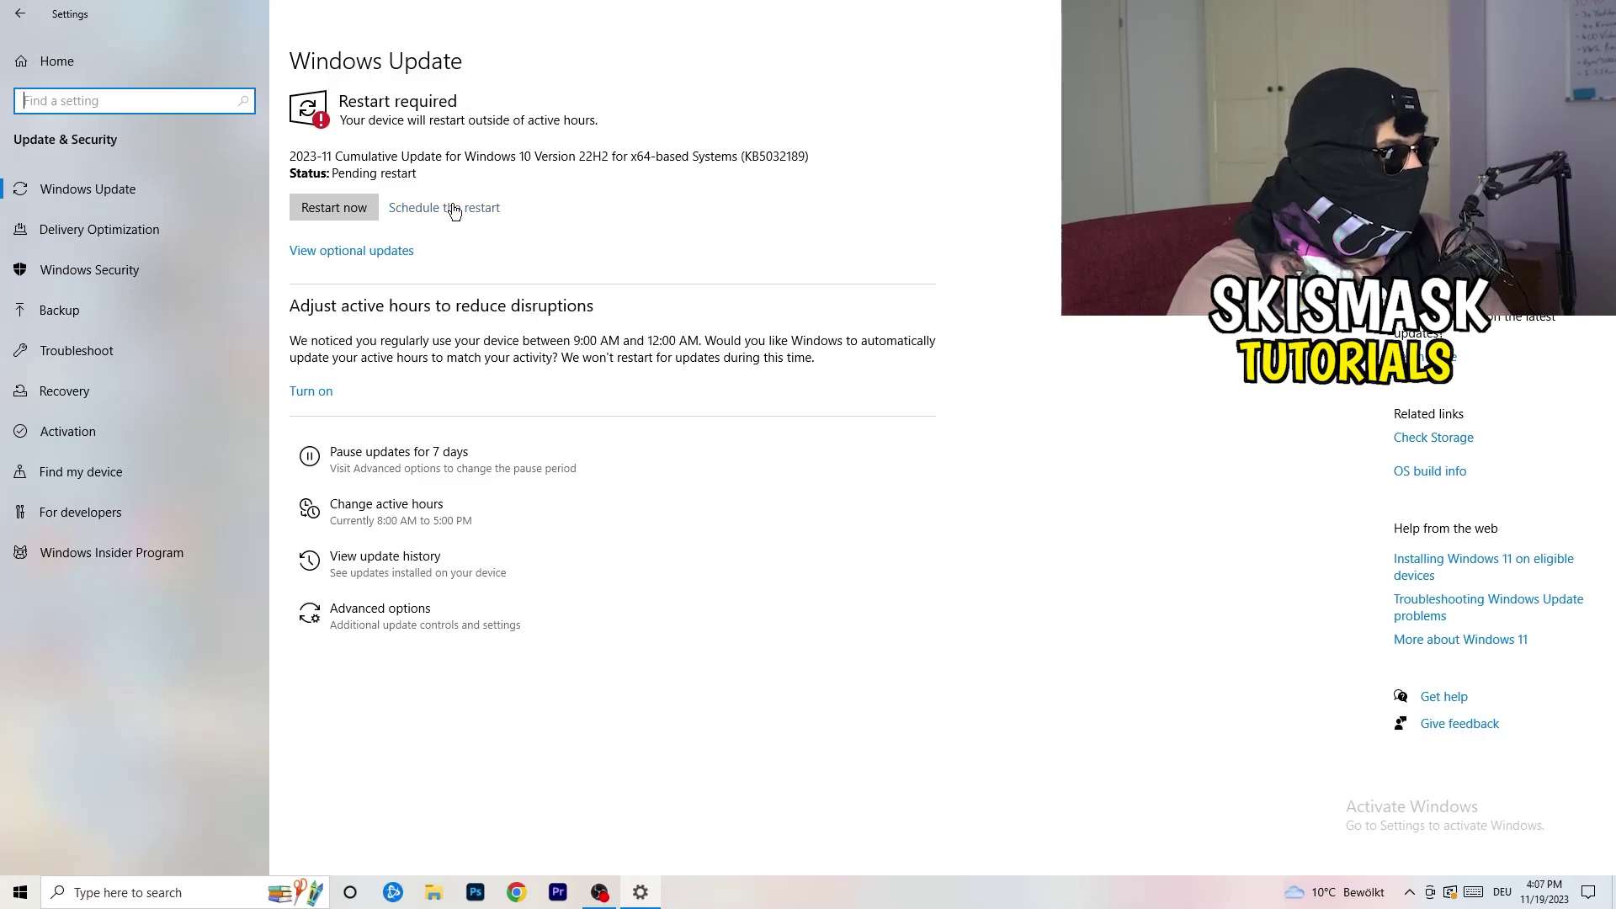
{"action": "key", "text": "alt+F4"}
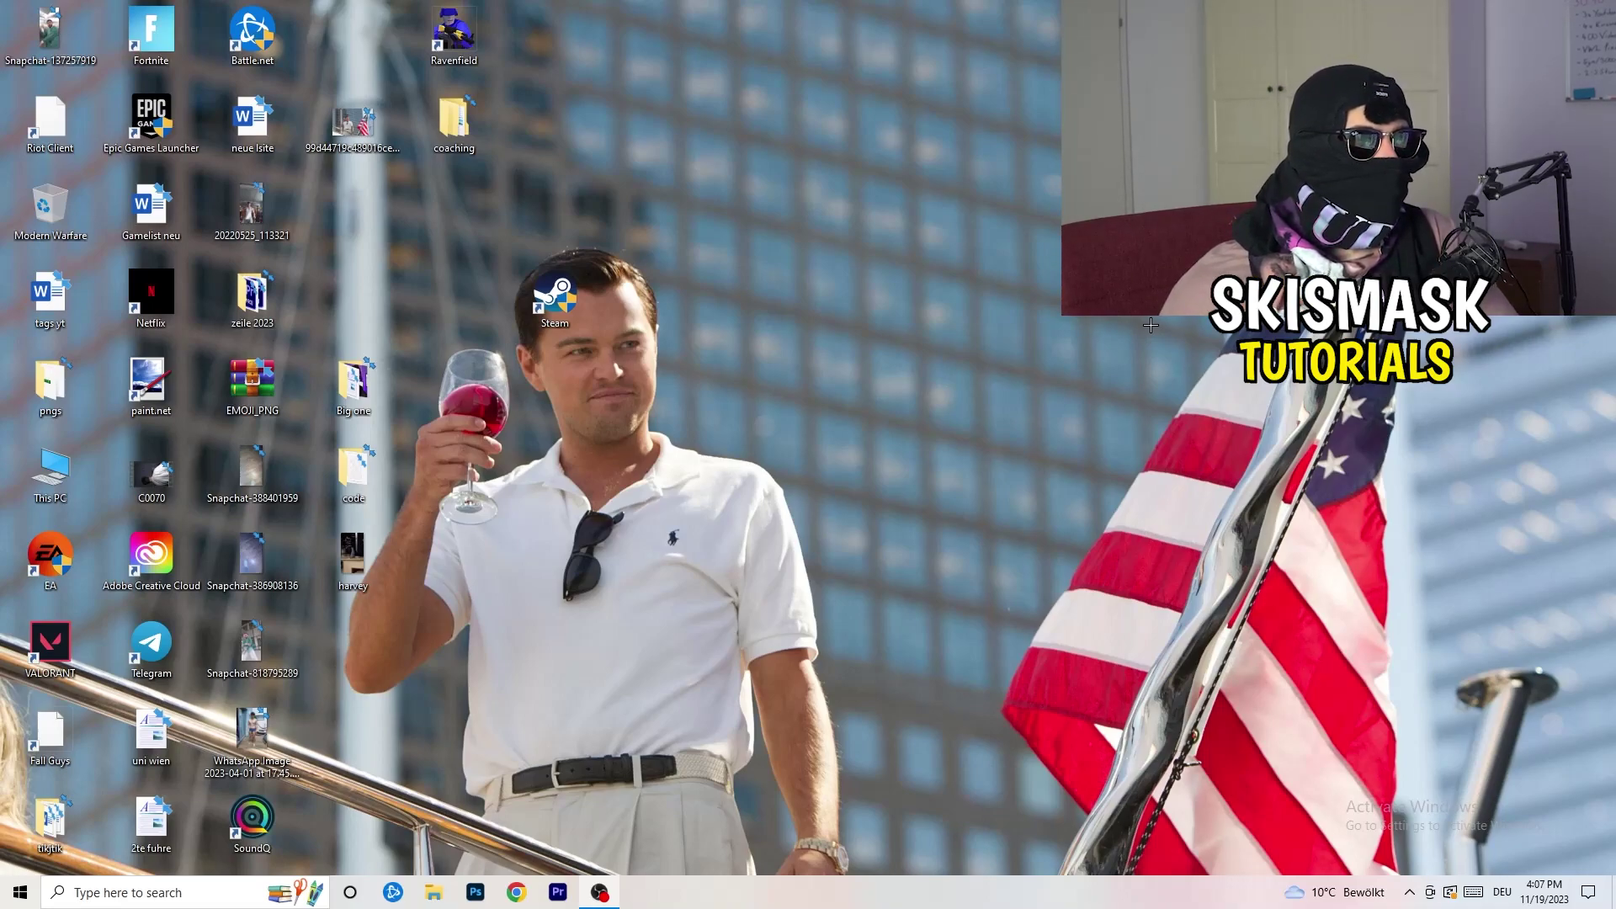
{"action": "right_click", "coordinate": [979, 356]}
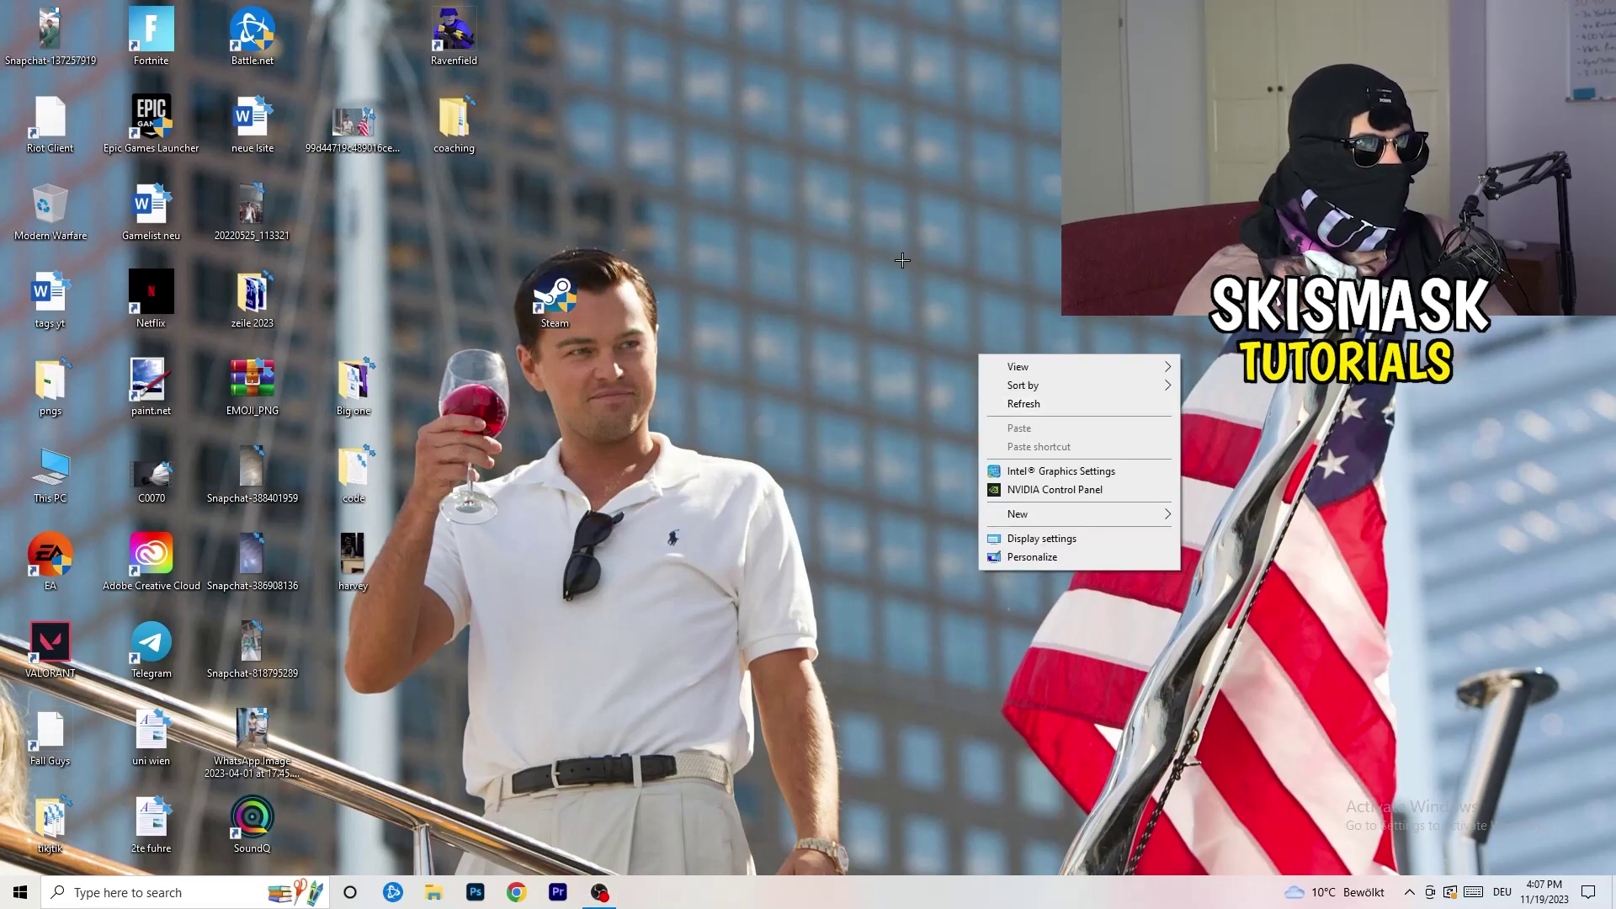
{"action": "left_click", "coordinate": [1078, 490]}
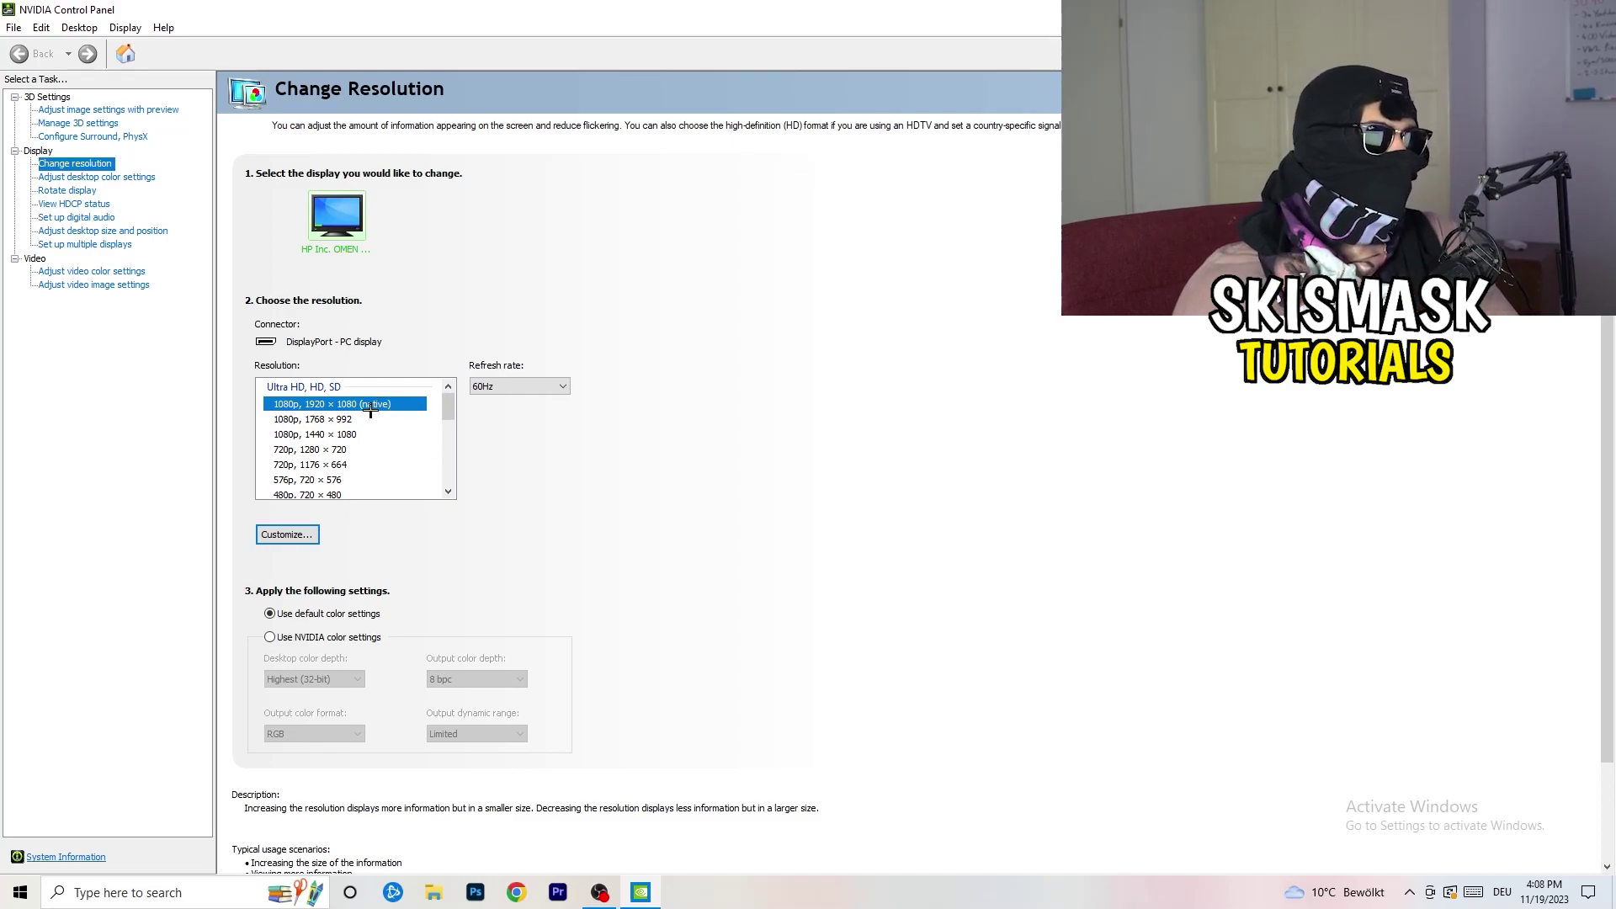
{"action": "left_click", "coordinate": [87, 112]}
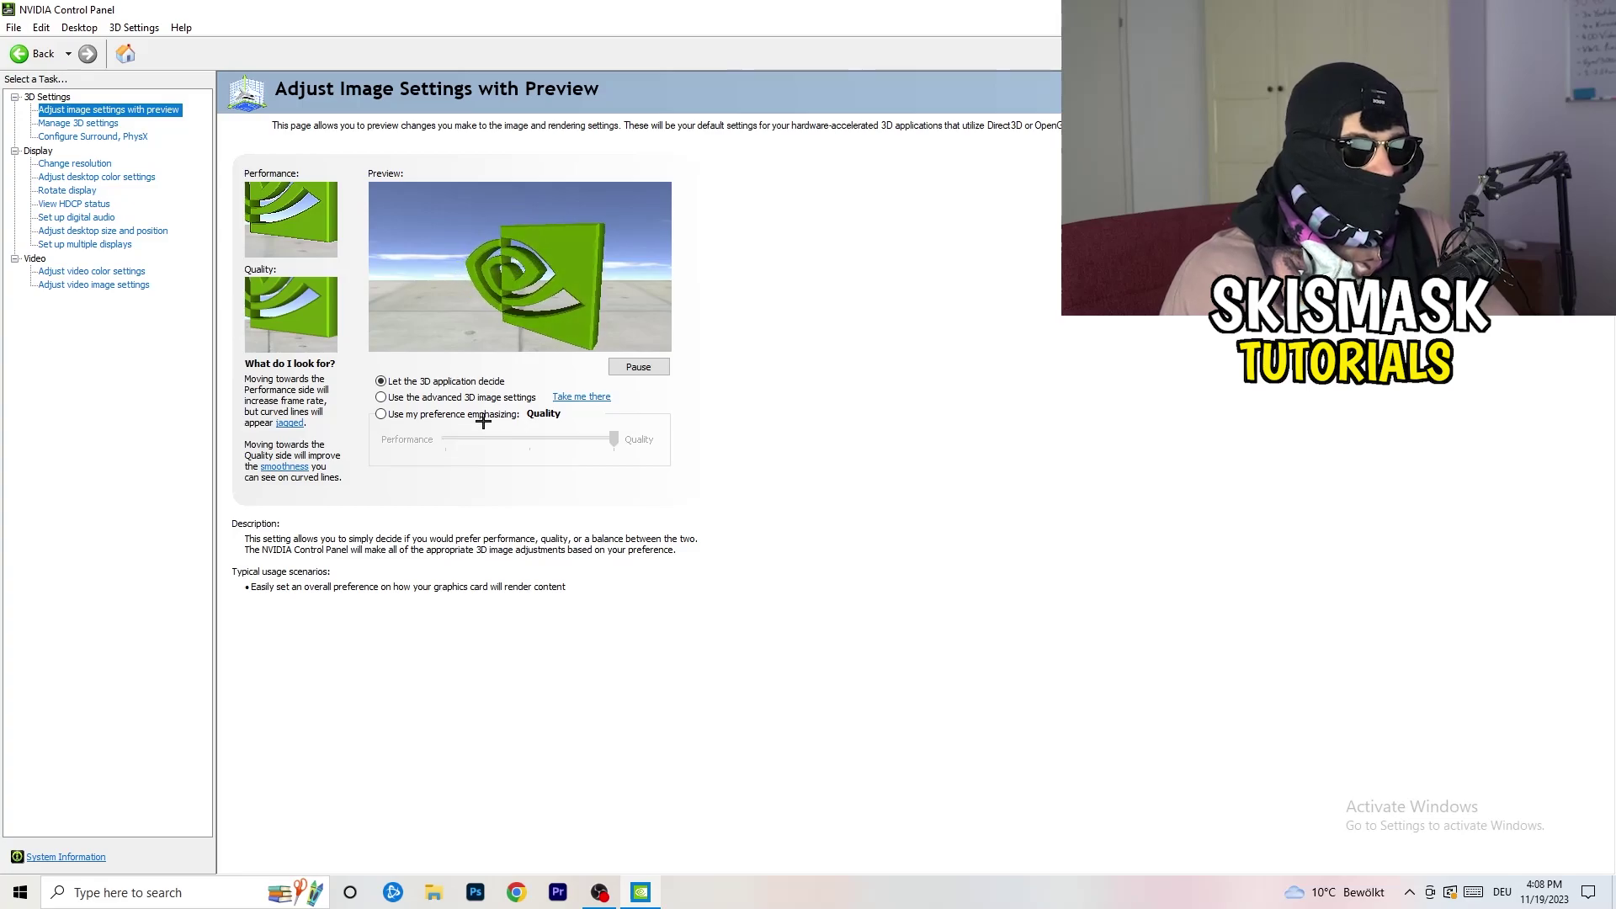
{"action": "key", "text": "alt+F4"}
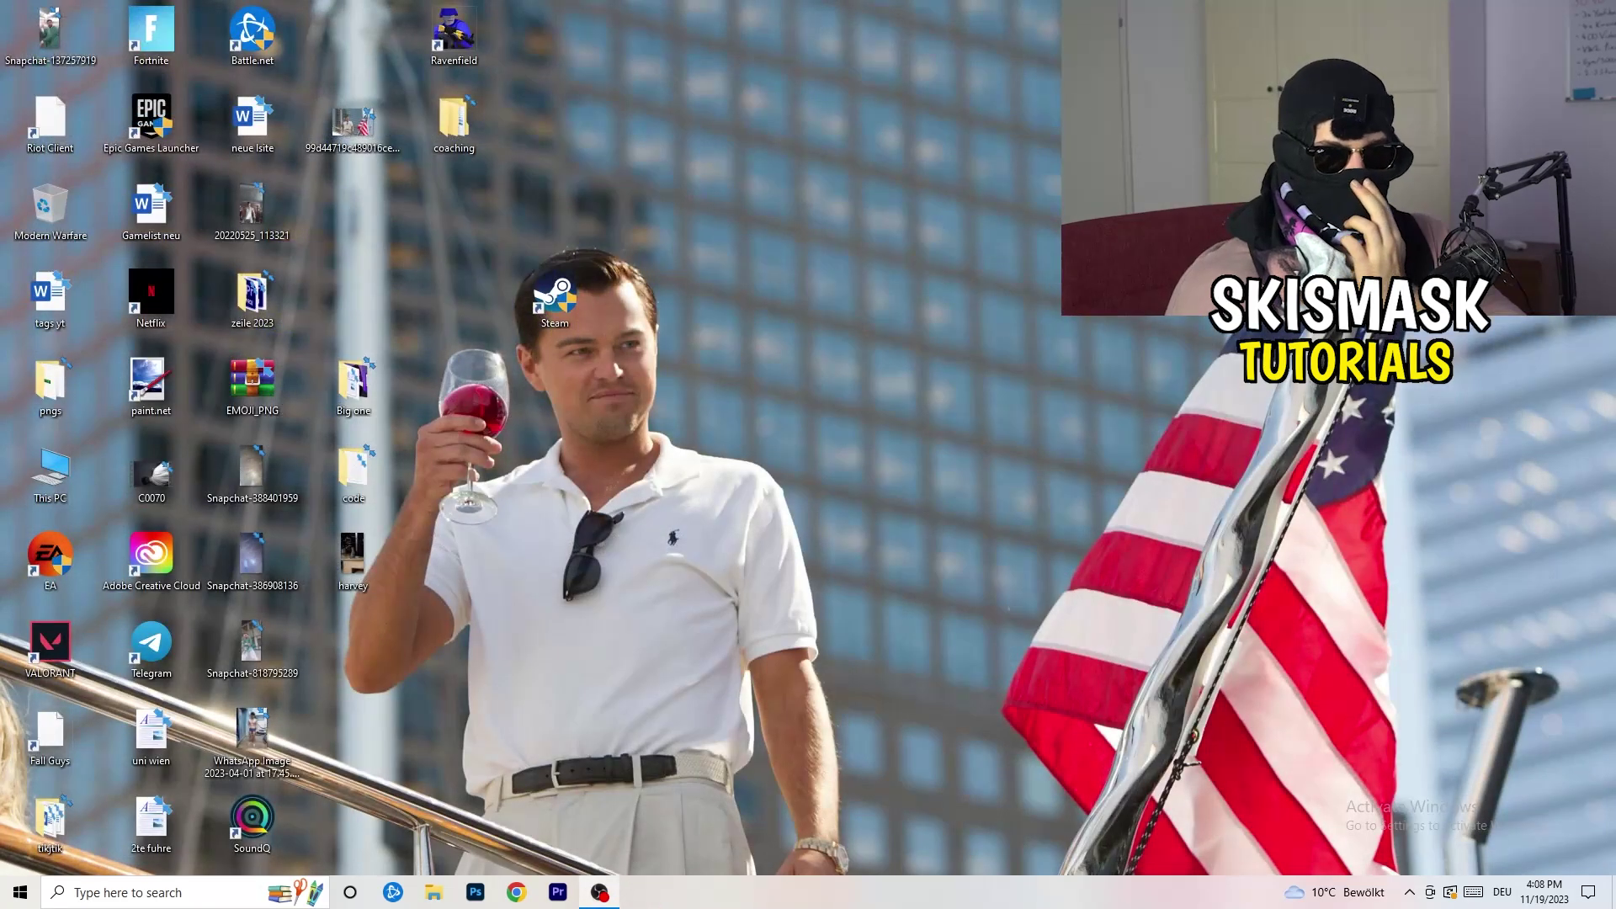